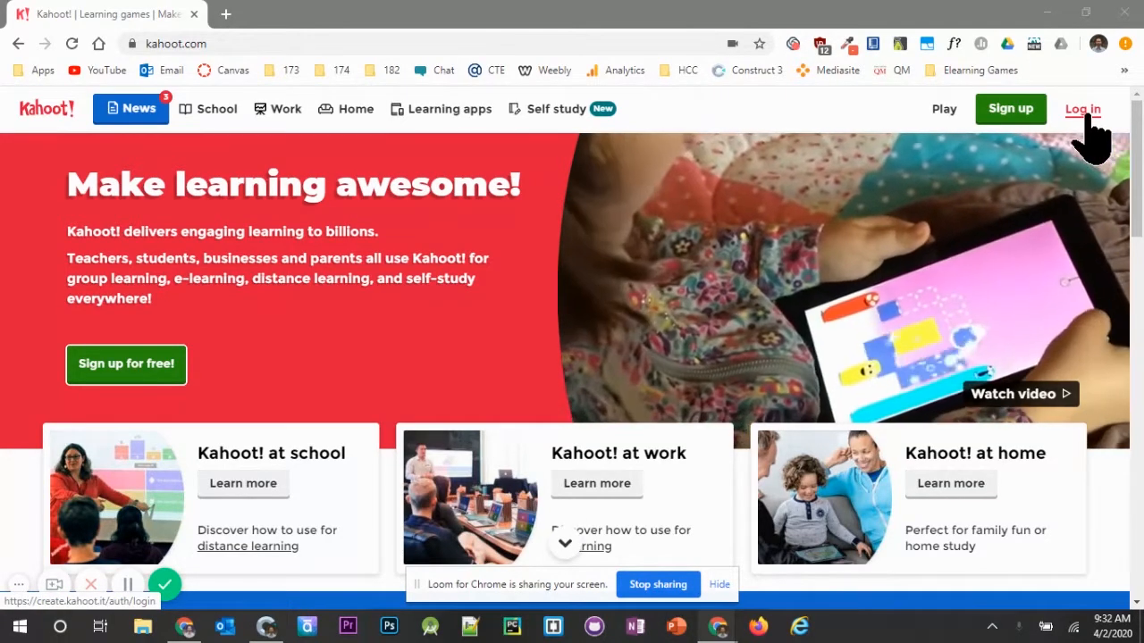
- Log in with the saved account credentials and open the list of own kahoots
left_click(1085, 113)
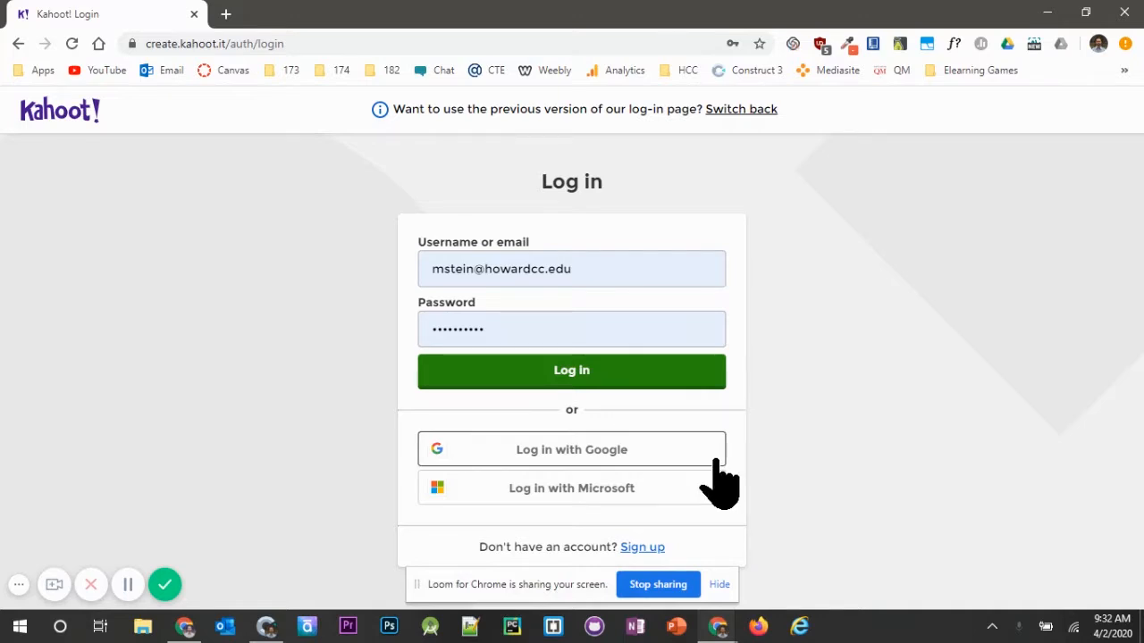
left_click(670, 372)
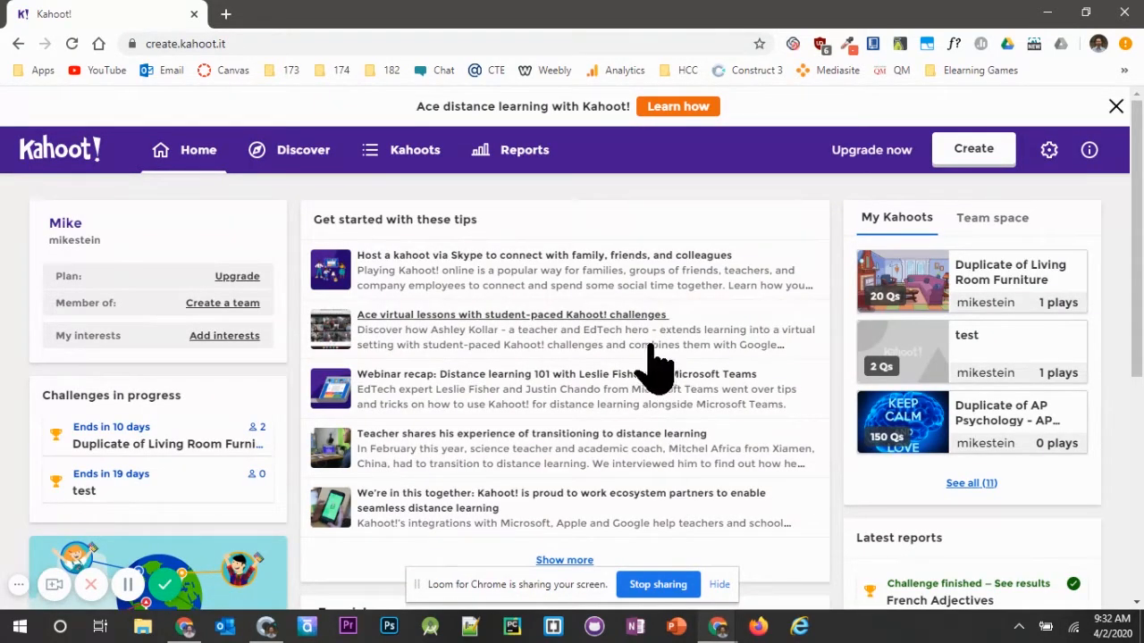
left_click(417, 157)
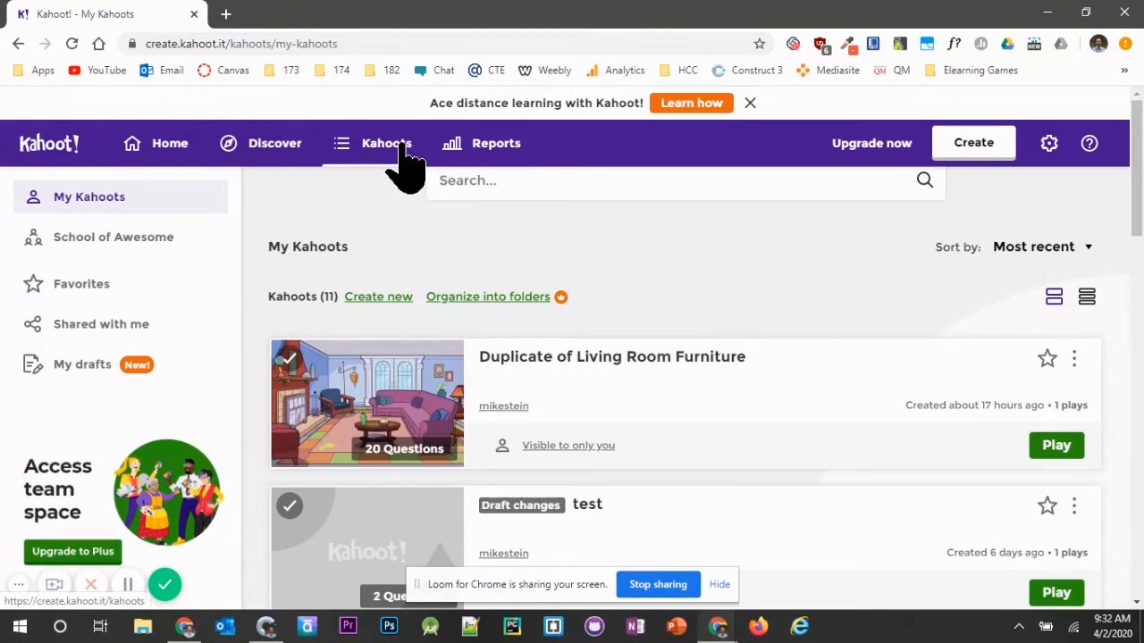
- Search the public kahoots for "organic chemistry" and look over the results
left_click(295, 170)
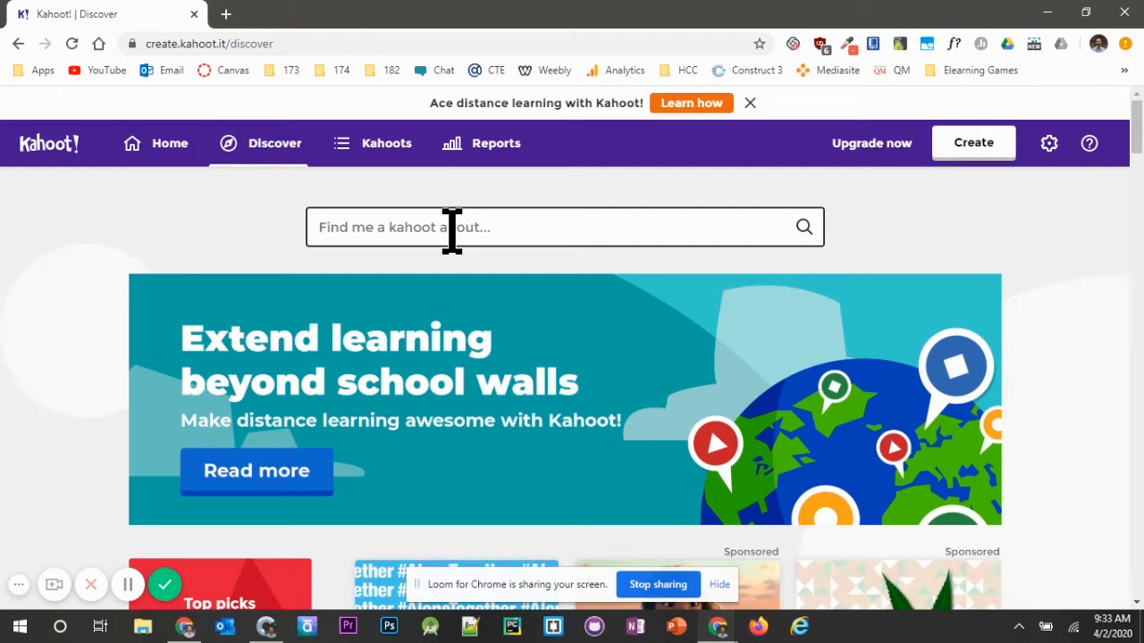
type("organic chemistry")
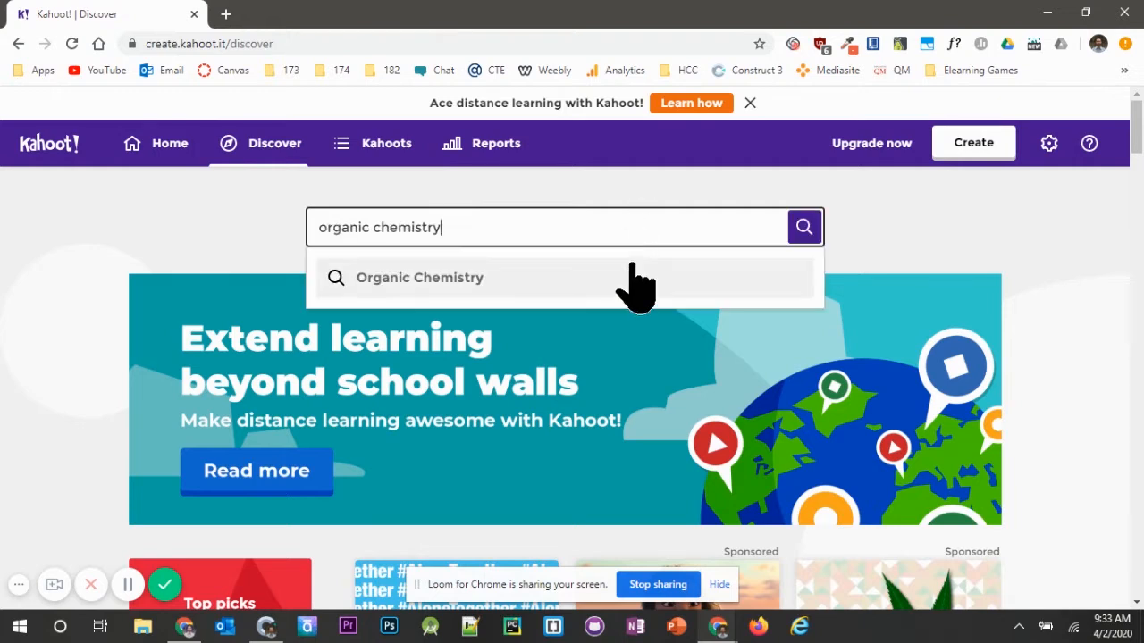
left_click(807, 228)
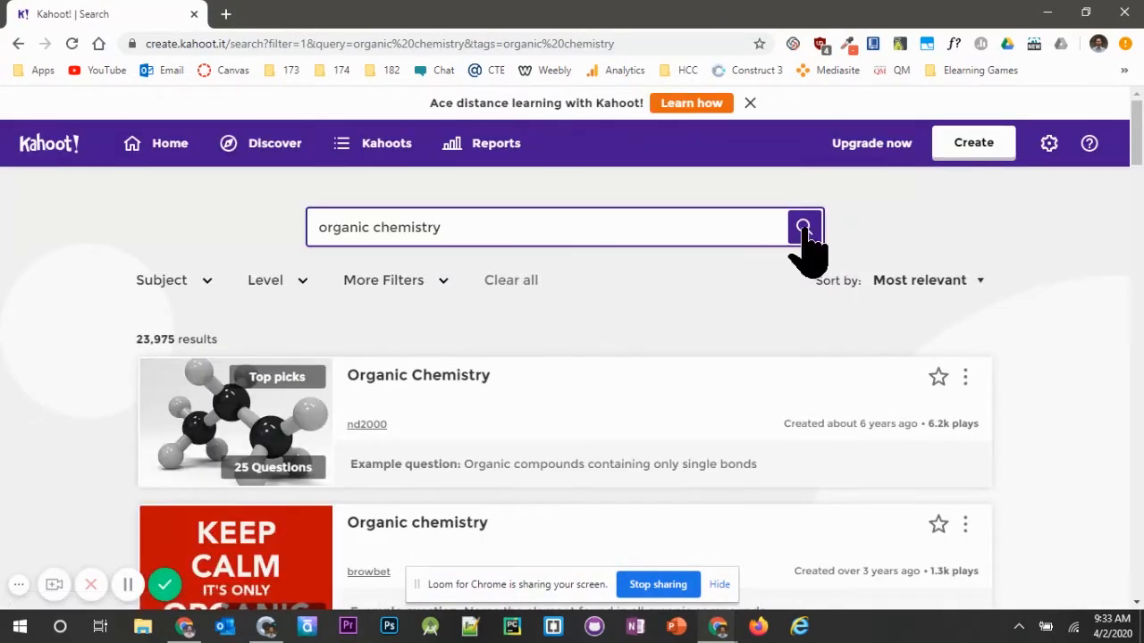
scroll(651, 307, "down", 1)
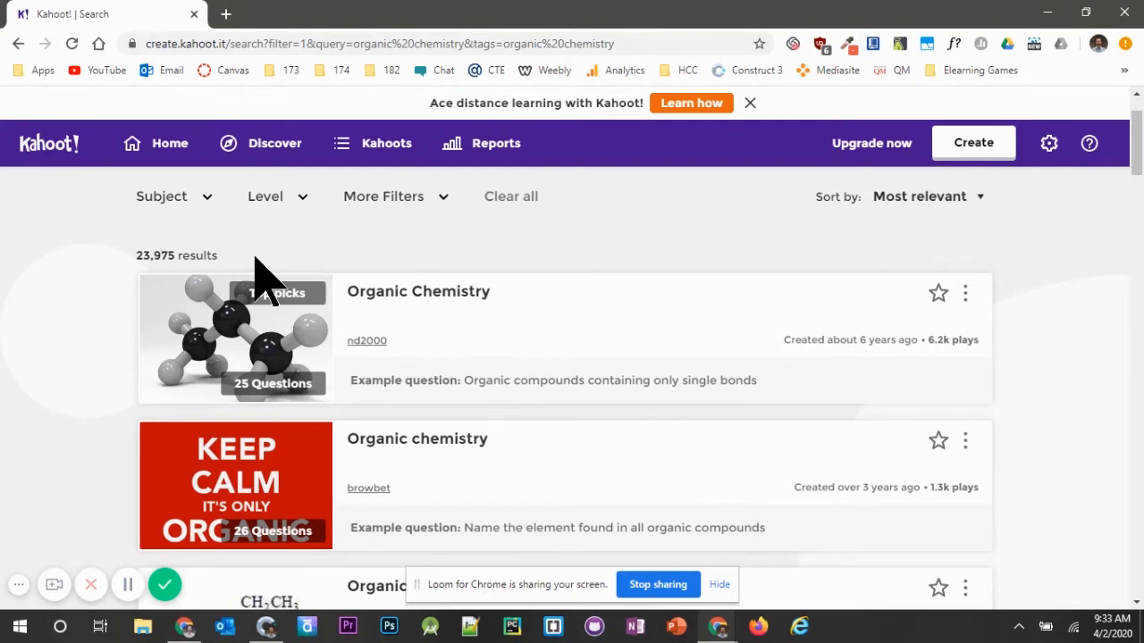
scroll(286, 275, "up", 1)
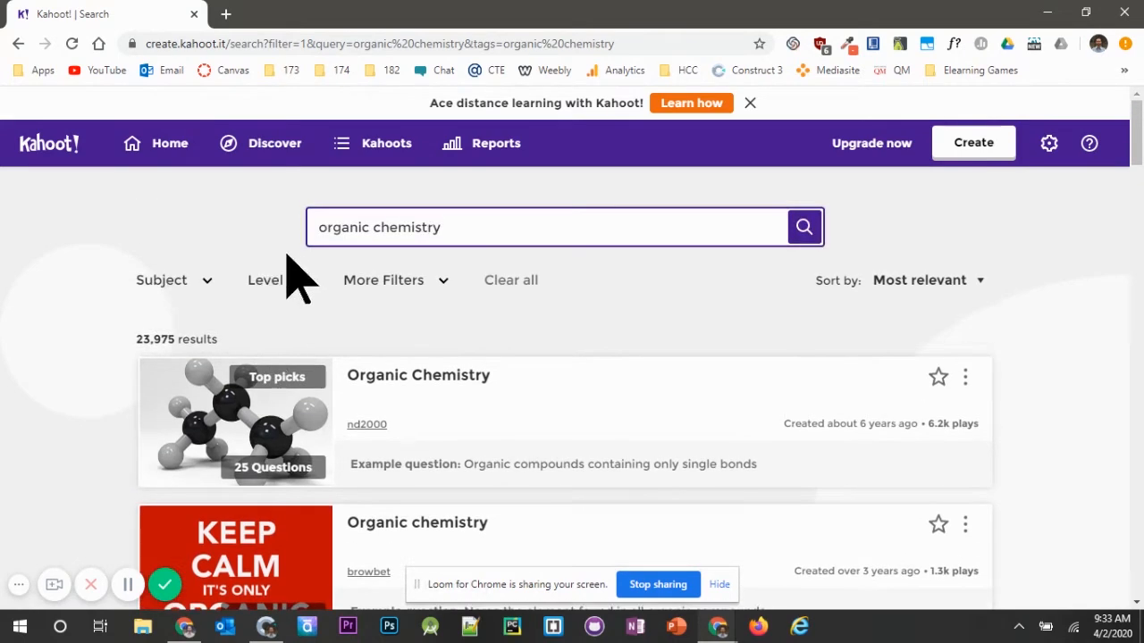
- Search the public kahoots for "stochiometry" and open the "Unit 8: Stochiometry" kahoot
left_click(482, 231)
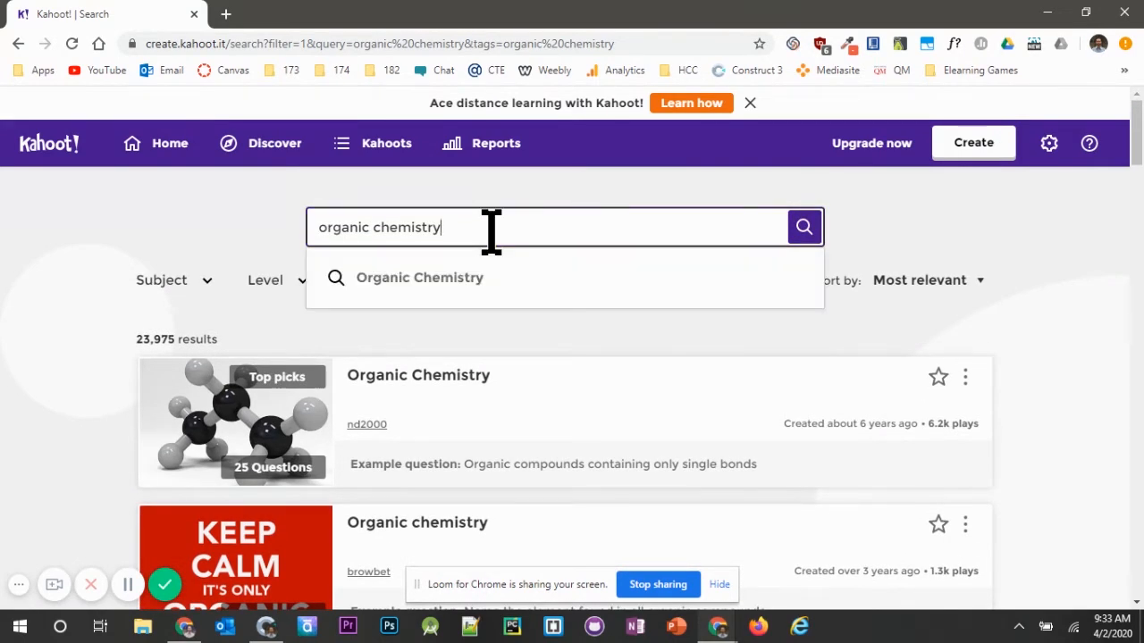
key("ctrl+a")
type("stochiometry")
key("Return")
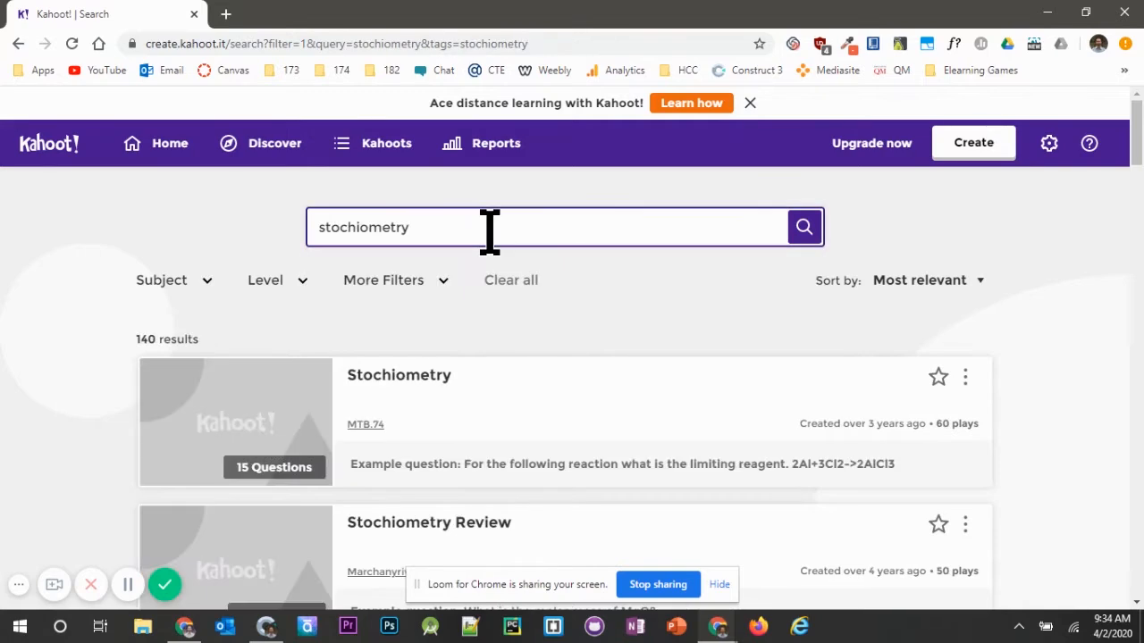
scroll(488, 231, "down", 5)
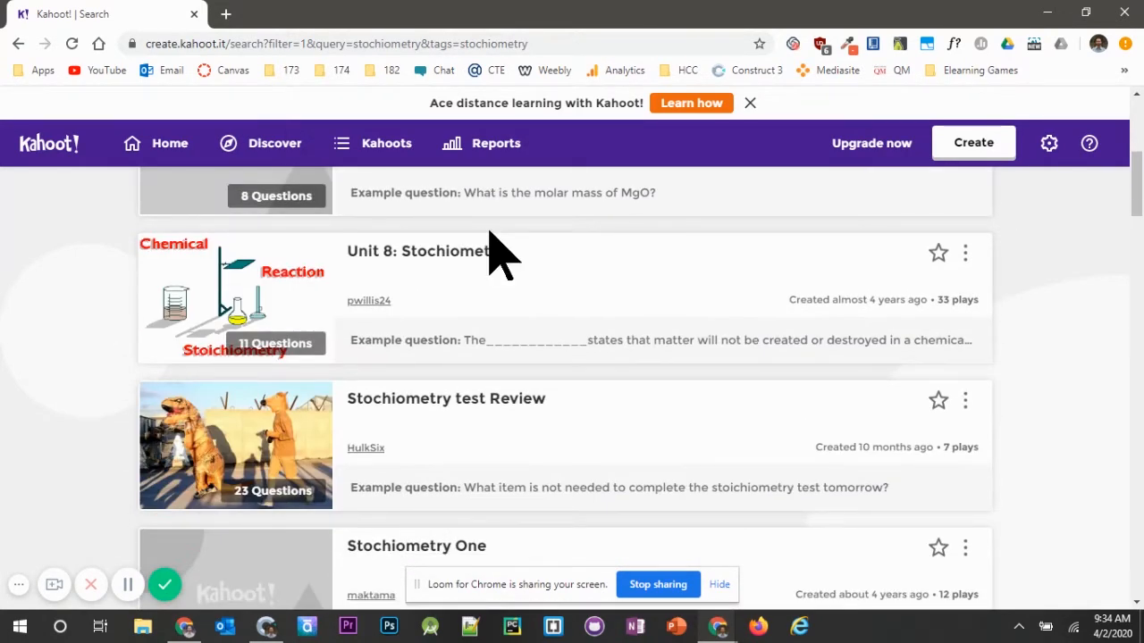
left_click(438, 252)
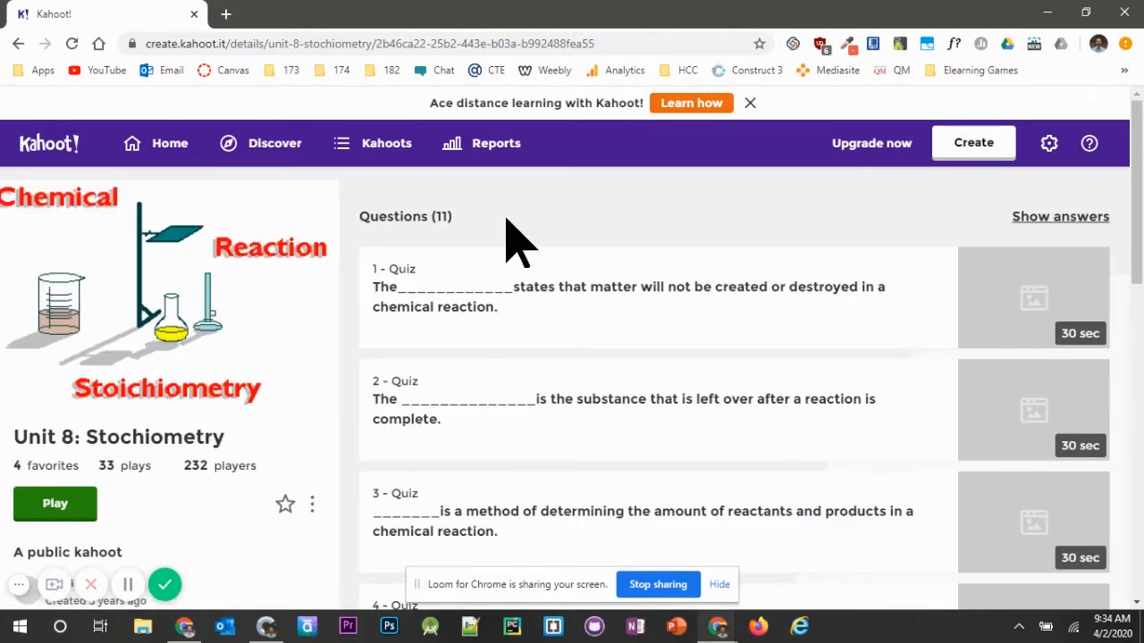
- Review the kahoot's question list and show the answers to its questions
scroll(548, 265, "down", 4)
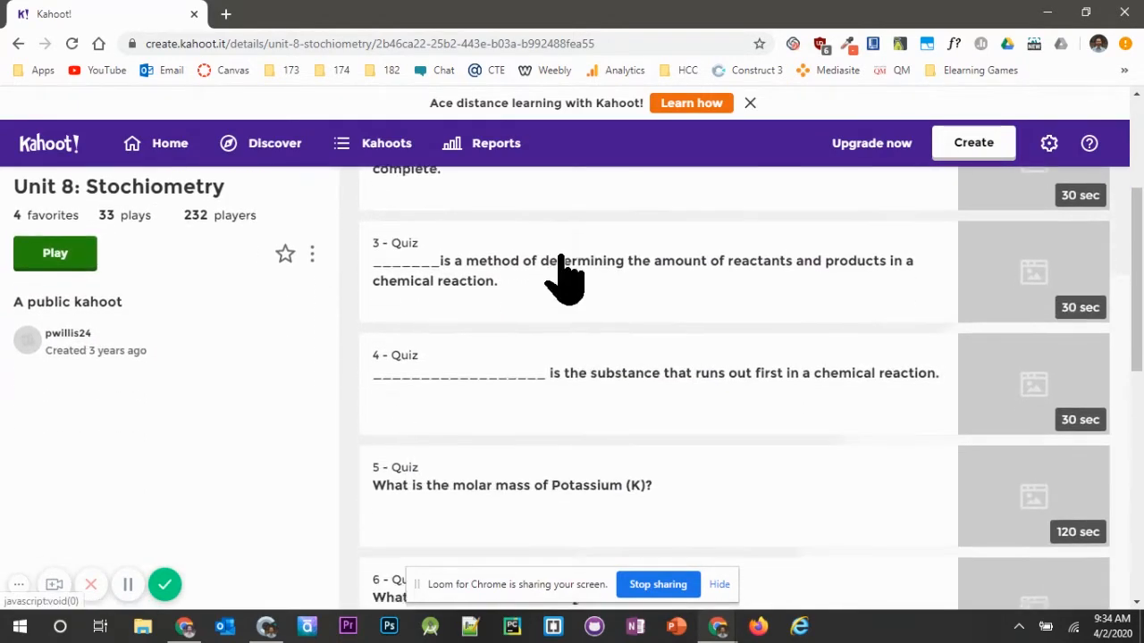
scroll(899, 286, "up", 4)
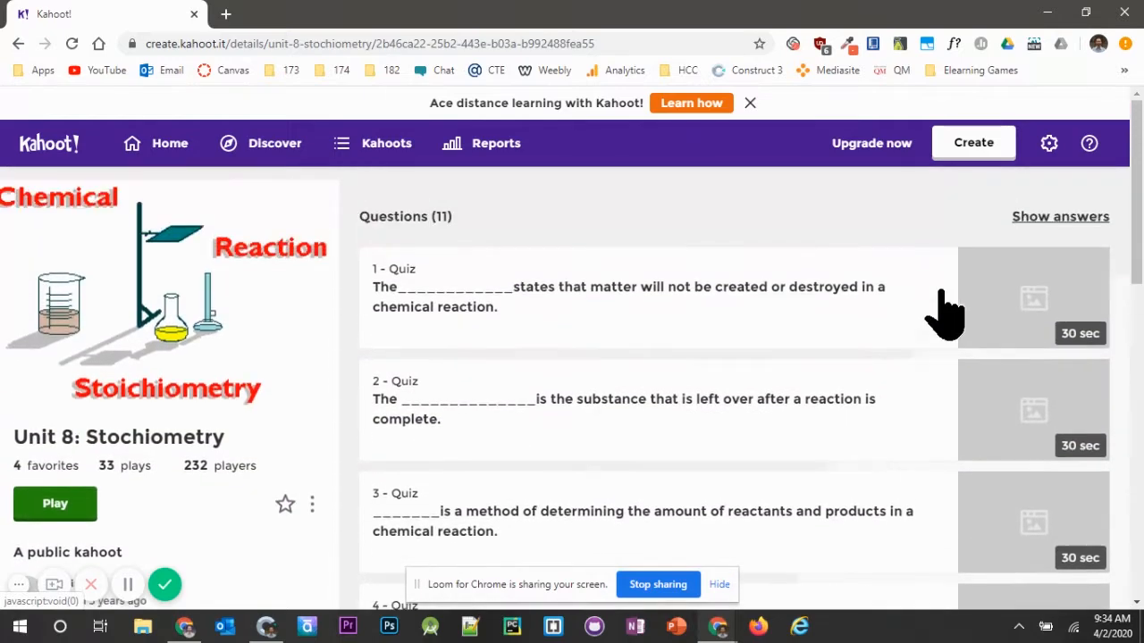
left_click(1074, 228)
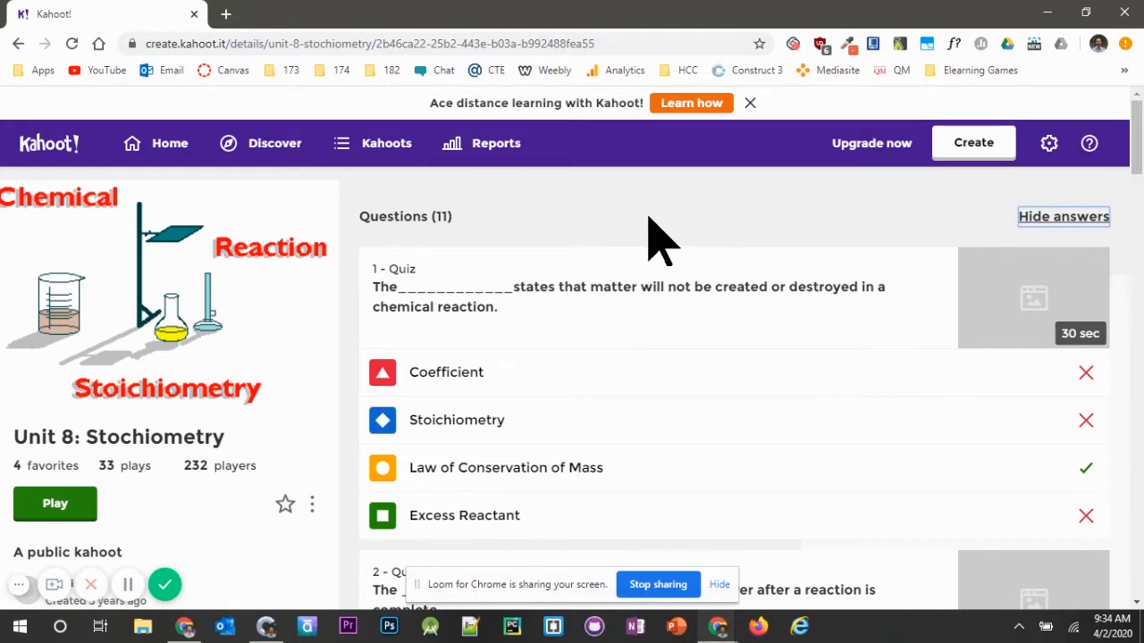
- Duplicate the "Unit 8: Stochiometry" kahoot and open the copy for editing
left_click(313, 506)
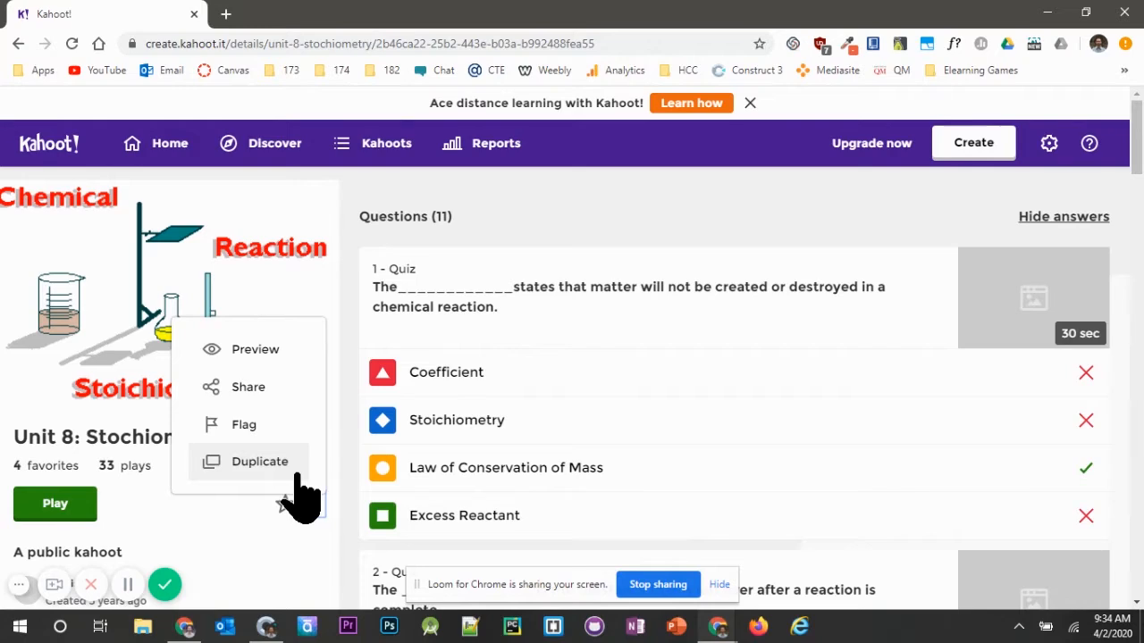
left_click(297, 472)
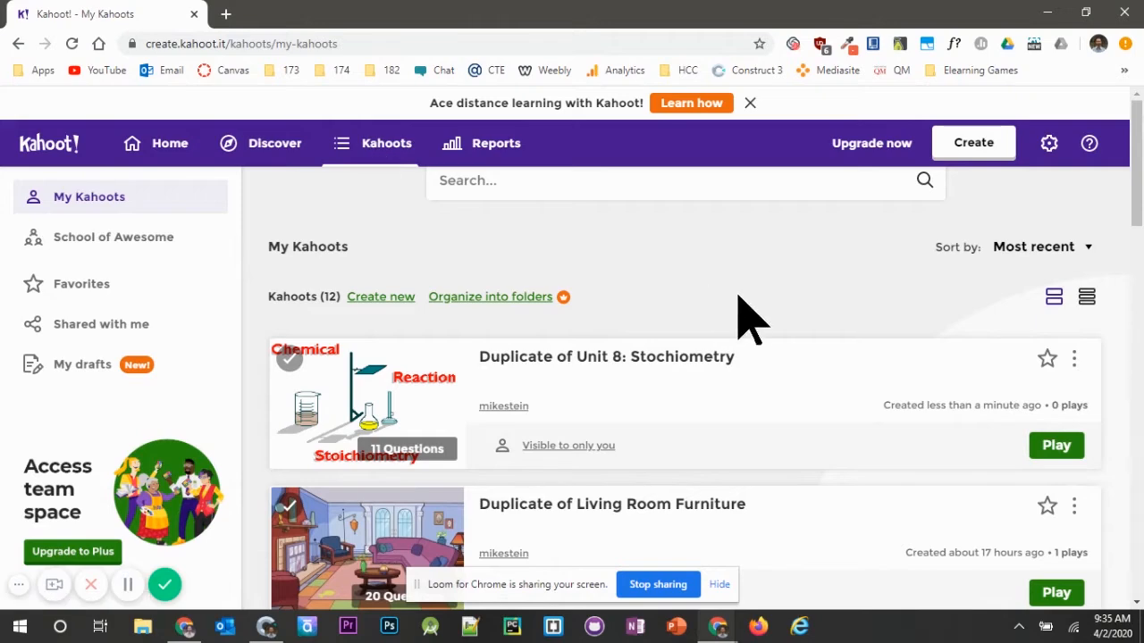
left_click(1074, 357)
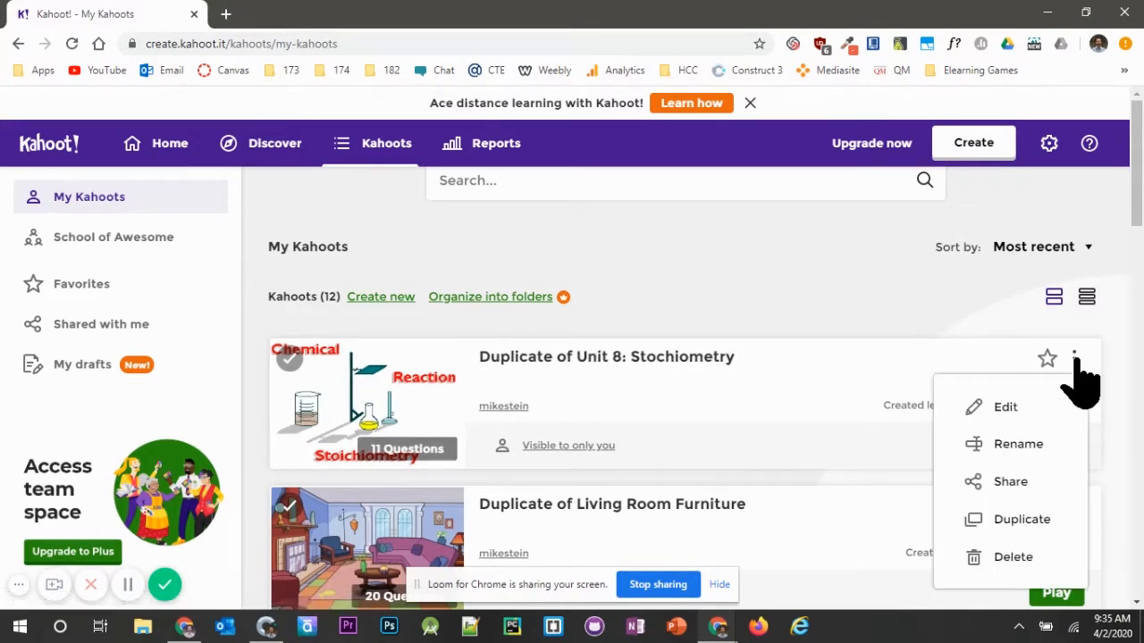
left_click(1005, 407)
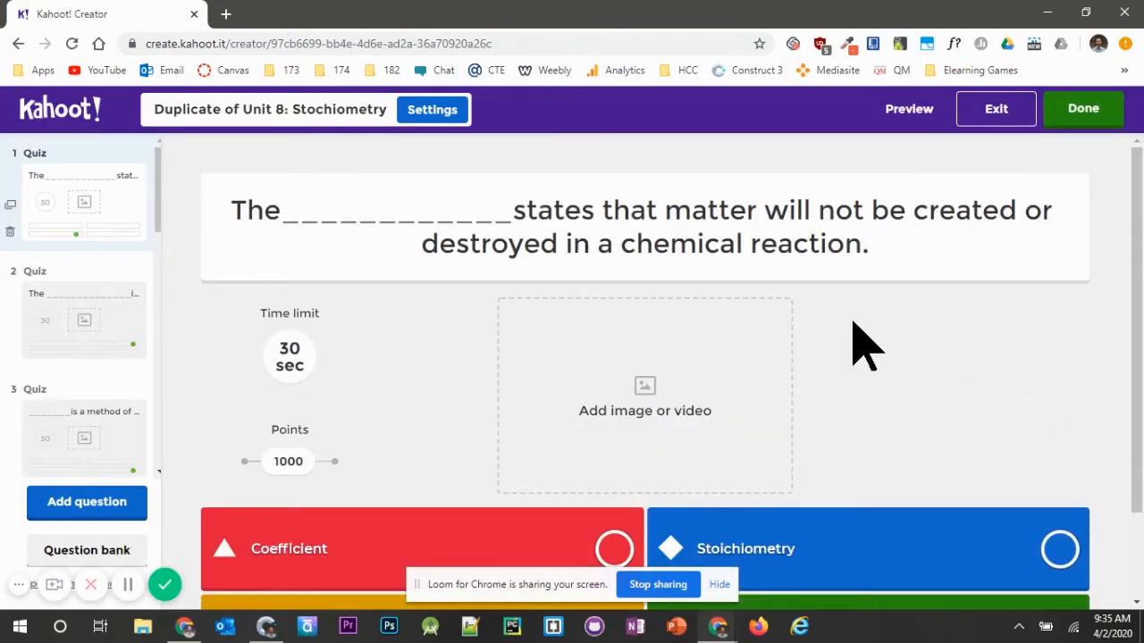
- Replace "The" and the blank line at the start of question 1 with "What", before "states that matter"
left_click(513, 211)
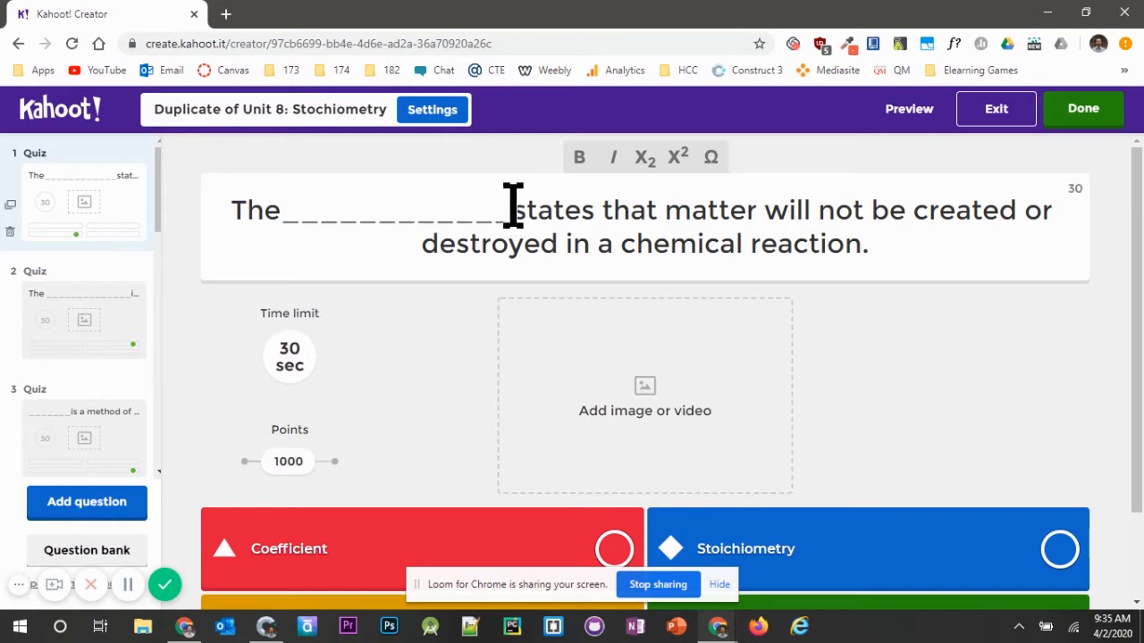
key("BackSpace")
key("BackSpace")
key("BackSpace")
key("BackSpace")
key("BackSpace")
key("BackSpace")
key("BackSpace")
key("BackSpace")
key("BackSpace")
key("BackSpace")
key("BackSpace")
key("BackSpace")
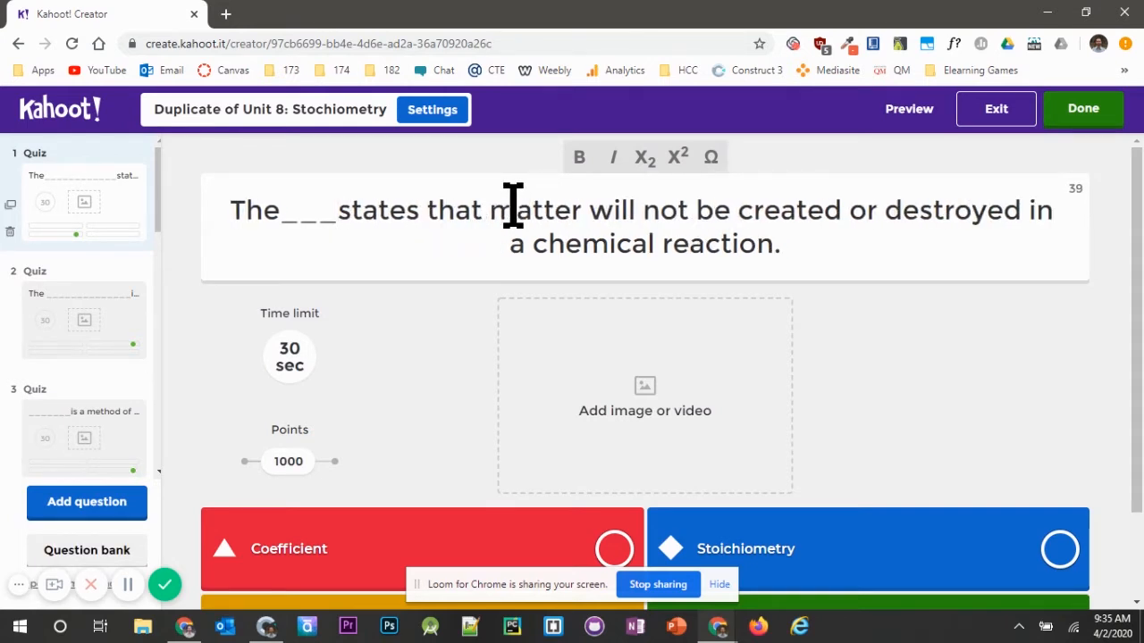
key("BackSpace")
key("BackSpace")
key("BackSpace")
type("What")
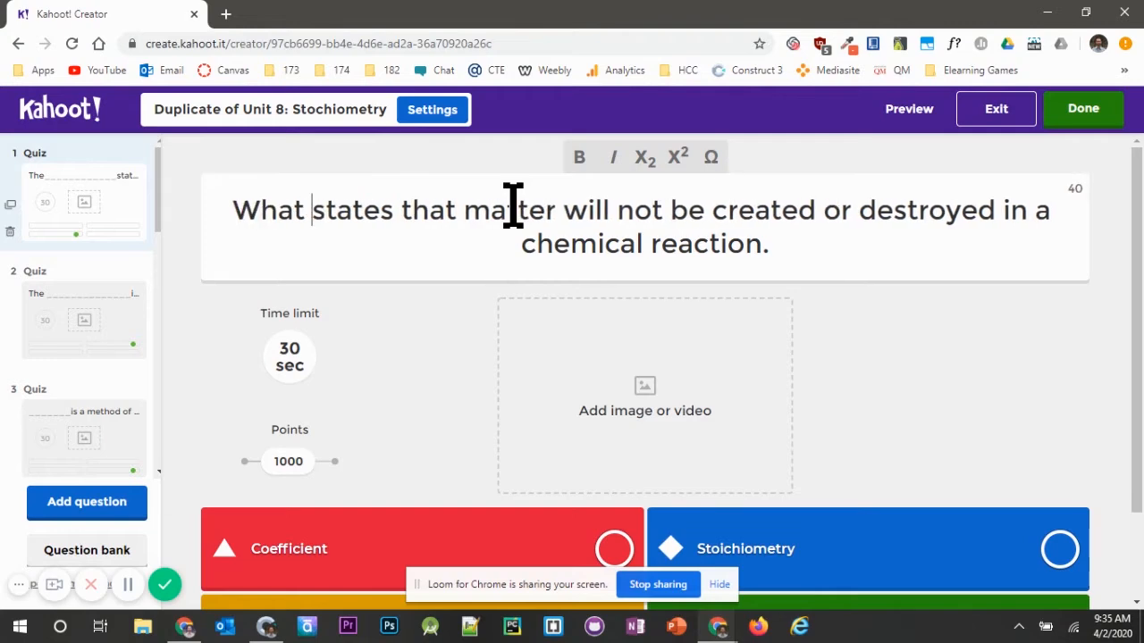
- Change question 1's "Coefficient" answer to "Deficient", and switch its correct-answer mark on and back off
scroll(417, 259, "down", 1)
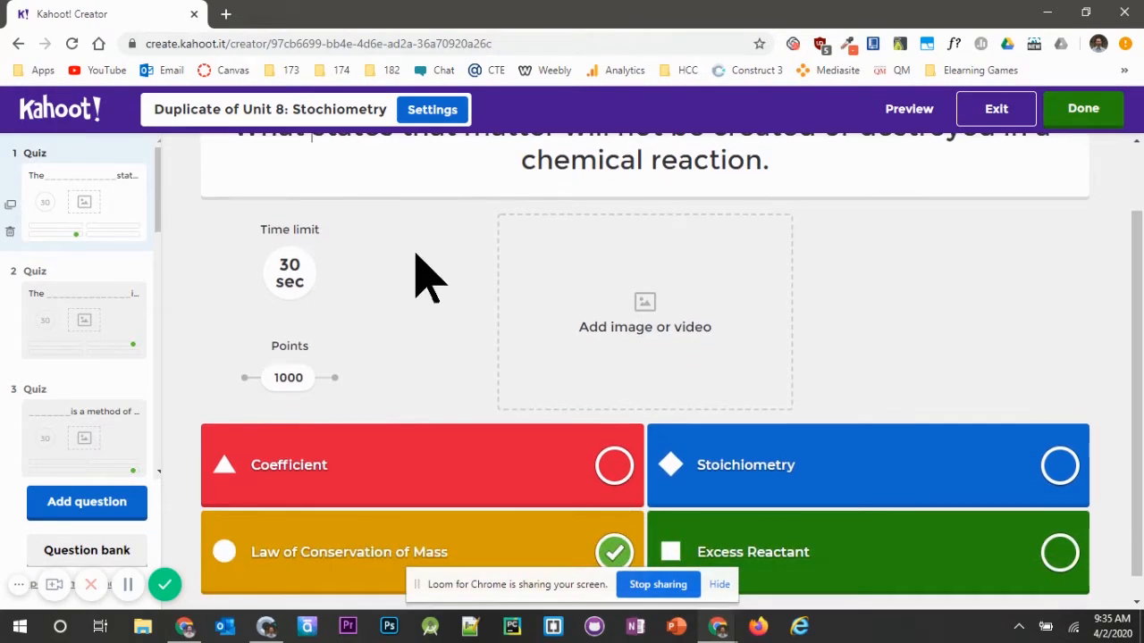
scroll(417, 268, "down", 1)
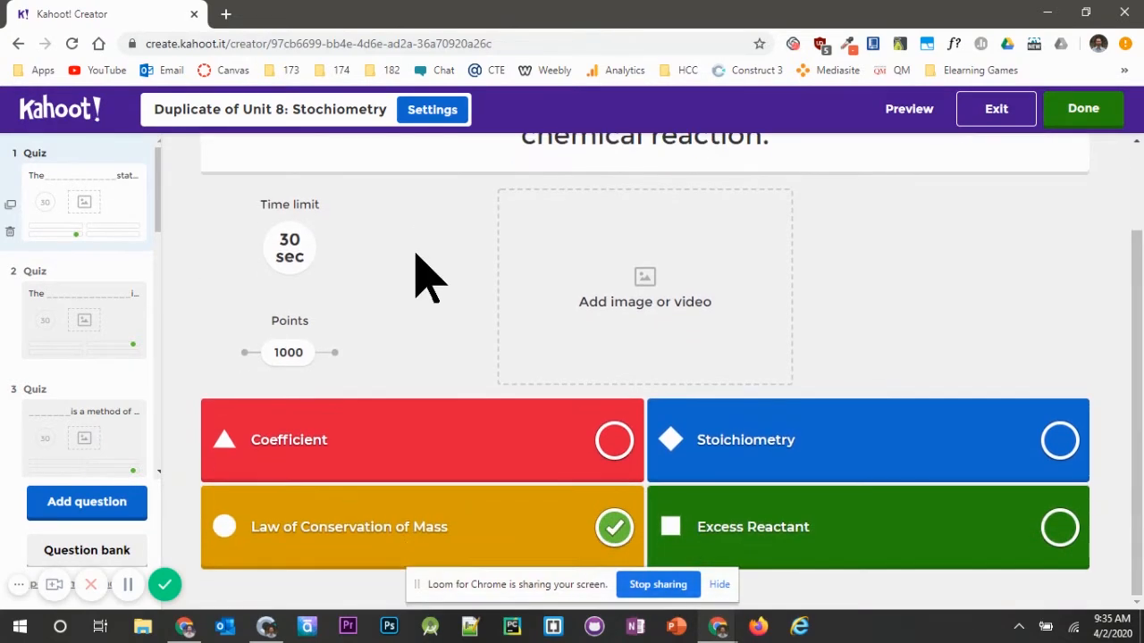
left_click(327, 446)
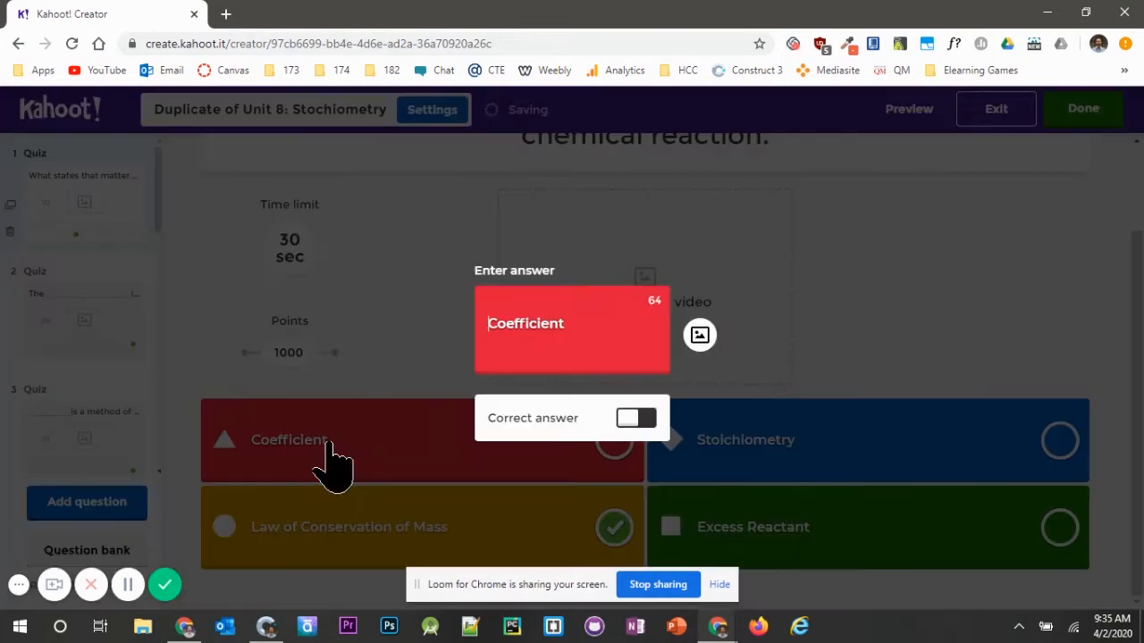
double_click(532, 327)
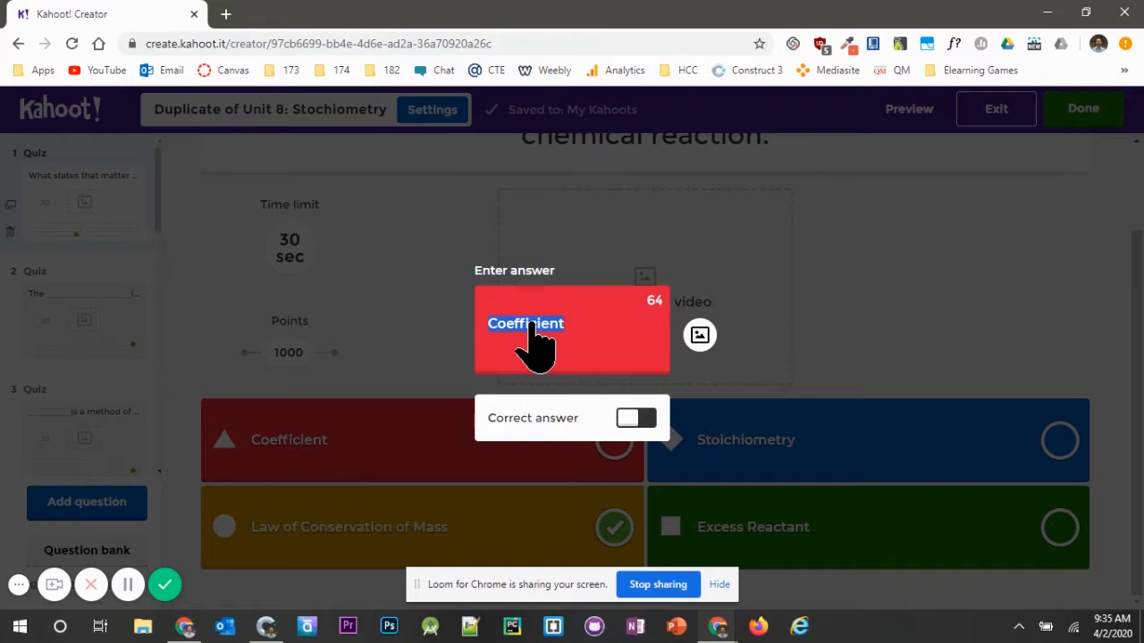
type("Deficient")
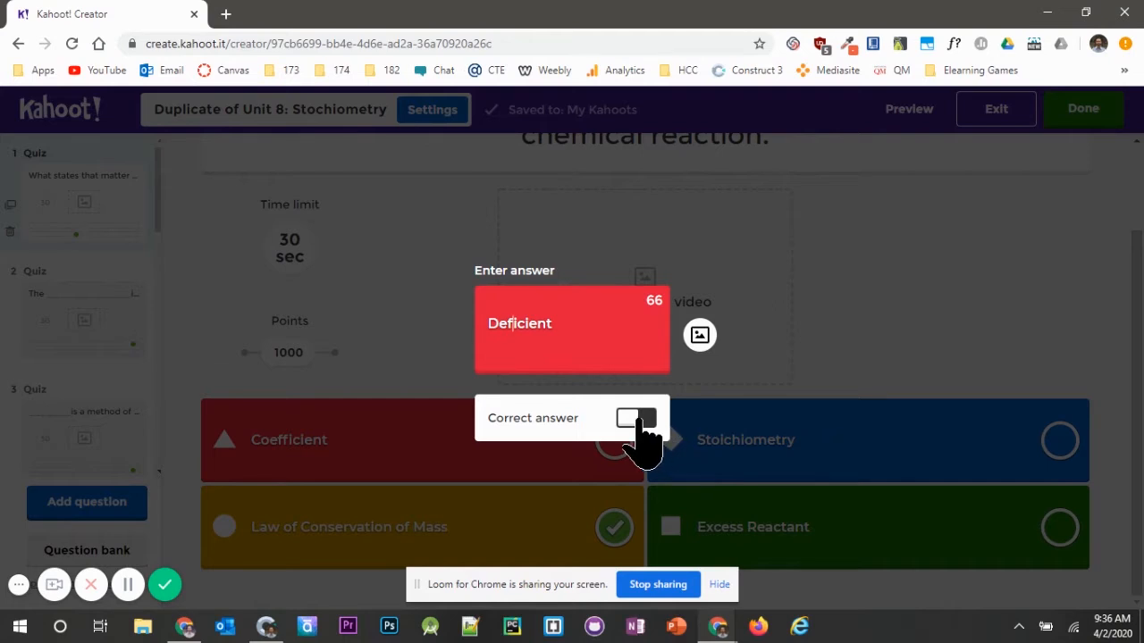
left_click(848, 321)
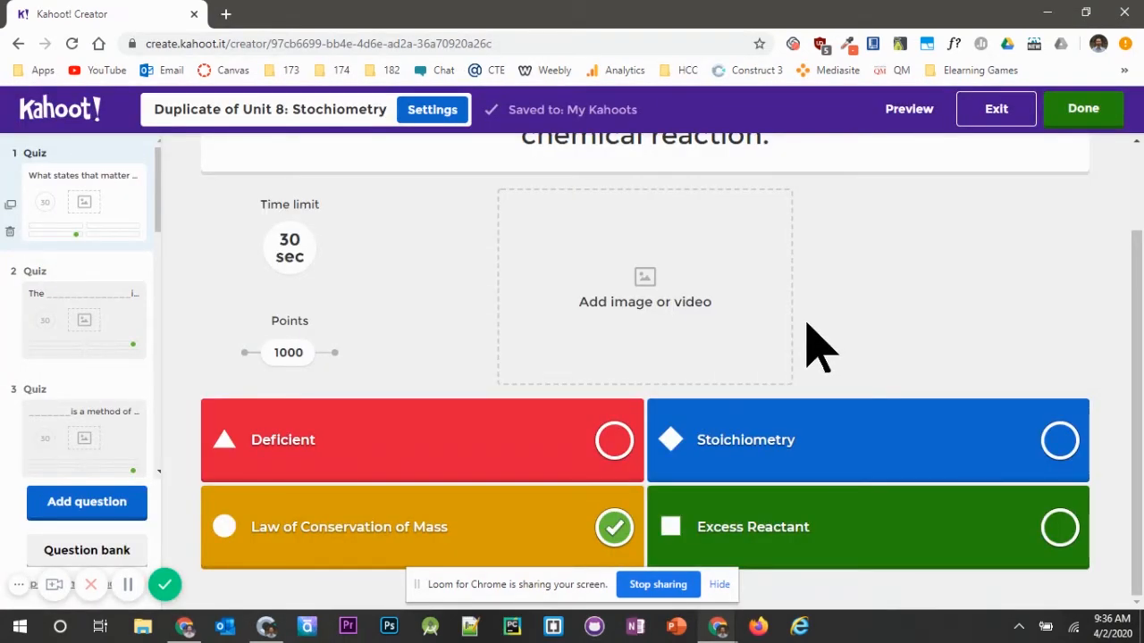
left_click(617, 442)
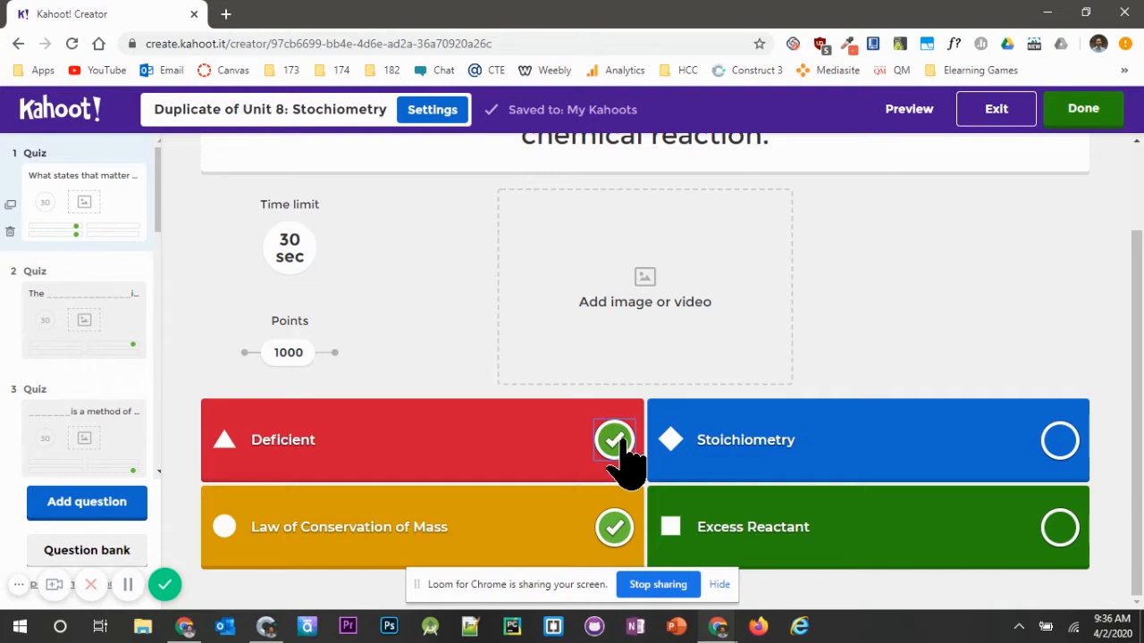
left_click(614, 440)
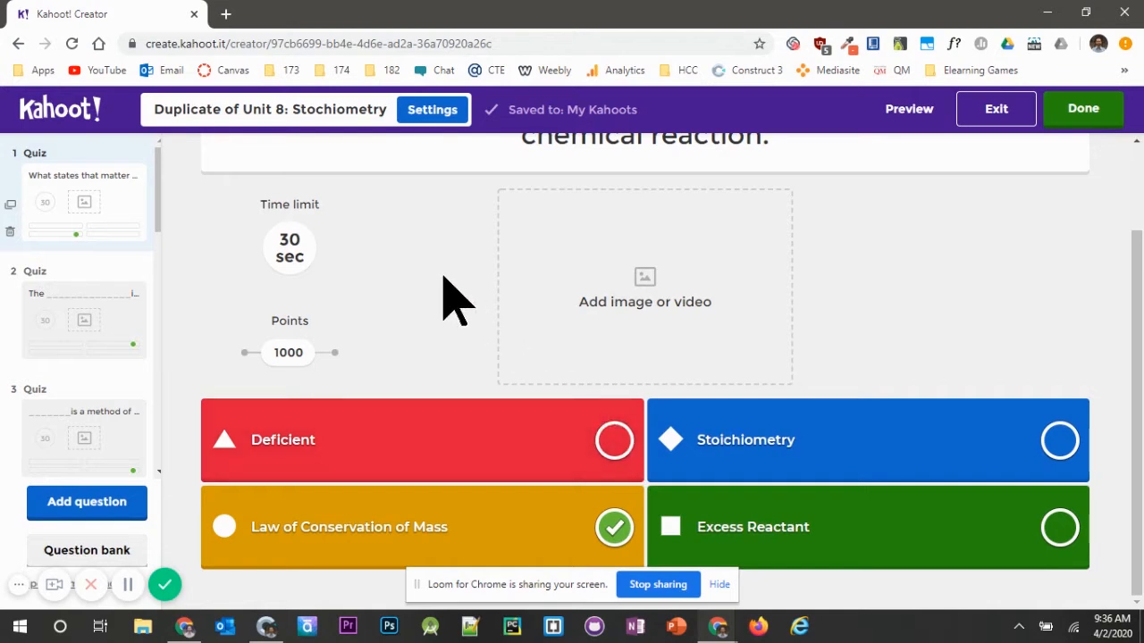
- Set question 1's time limit to 120 seconds and its points to 2000
left_click(292, 255)
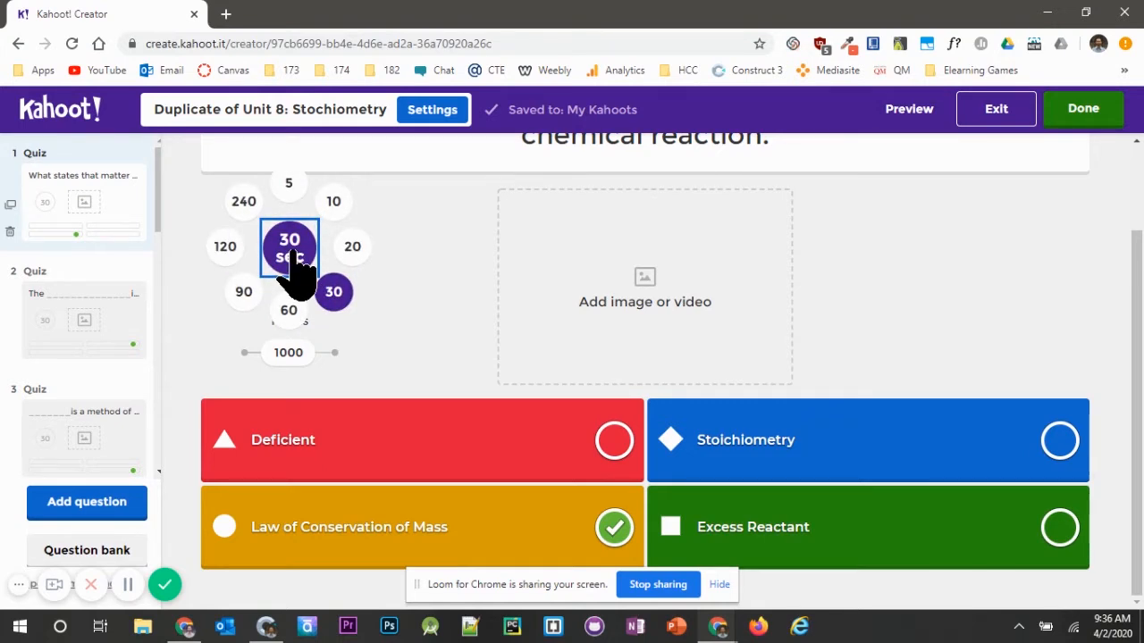
left_click(225, 247)
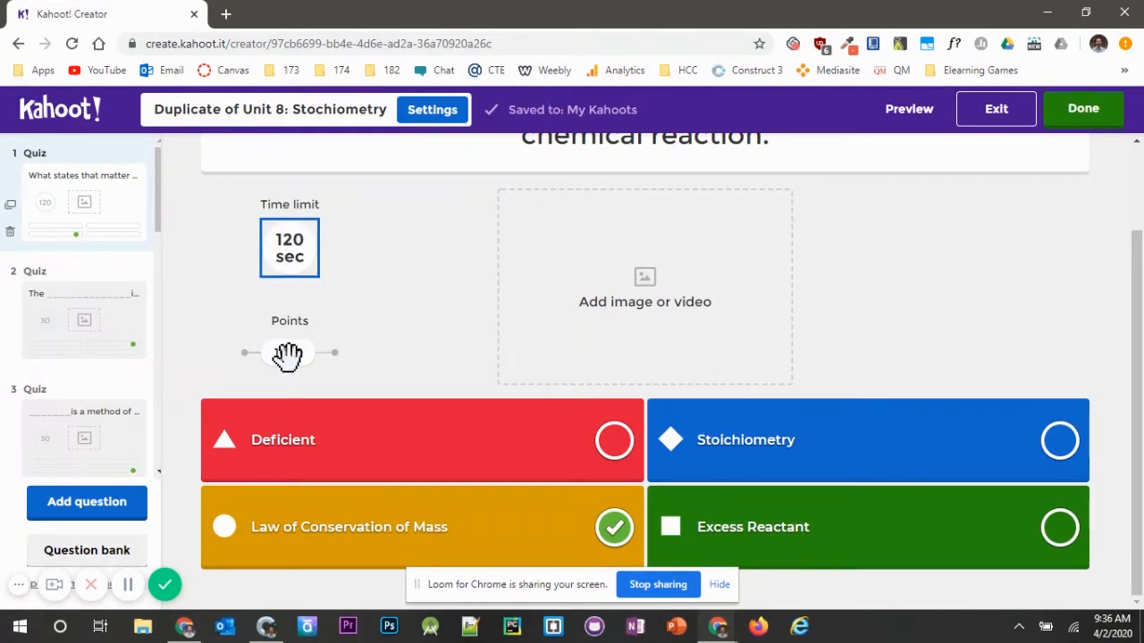
left_click_drag(287, 356, 346, 374)
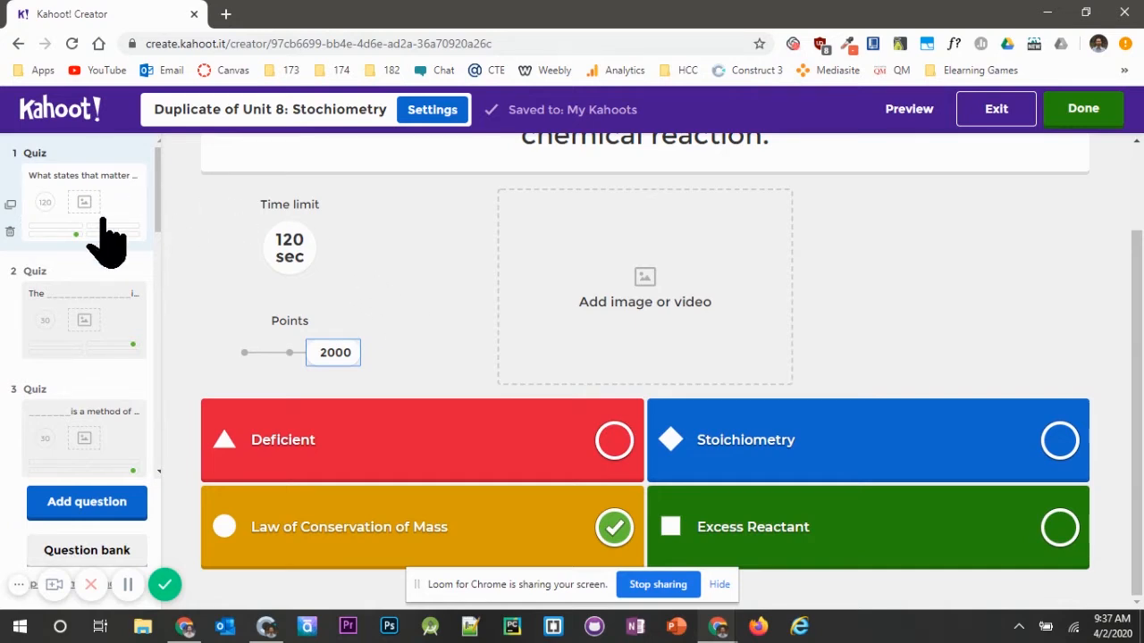
- Replace "The" and the blank line at the start of question 2 with "What", before "is the substance"
left_click(101, 340)
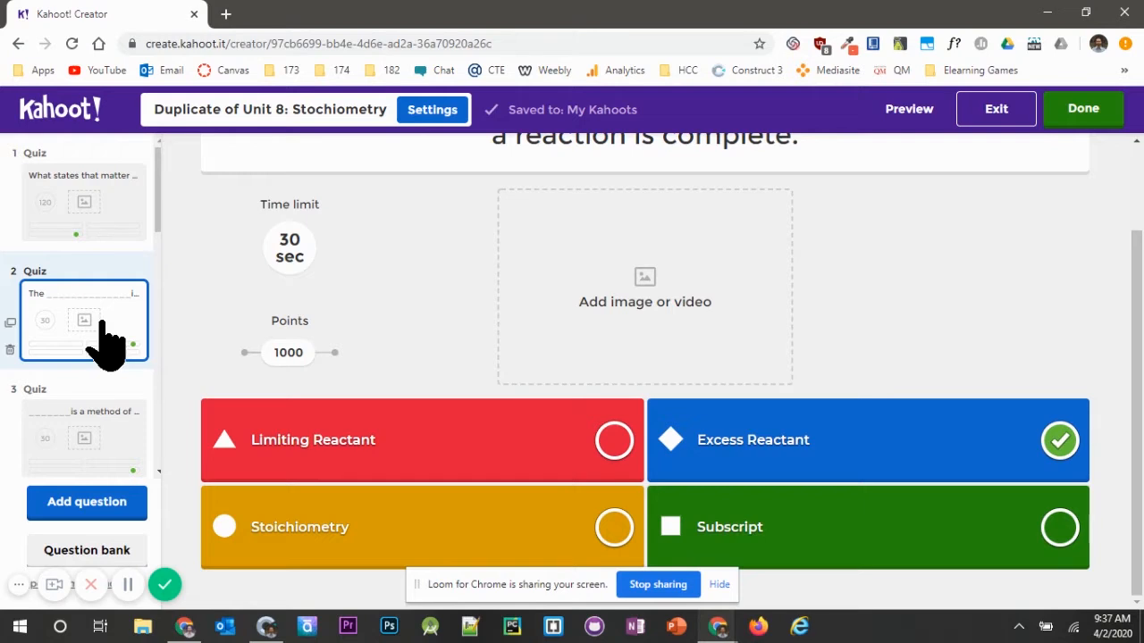
scroll(419, 361, "up", 1)
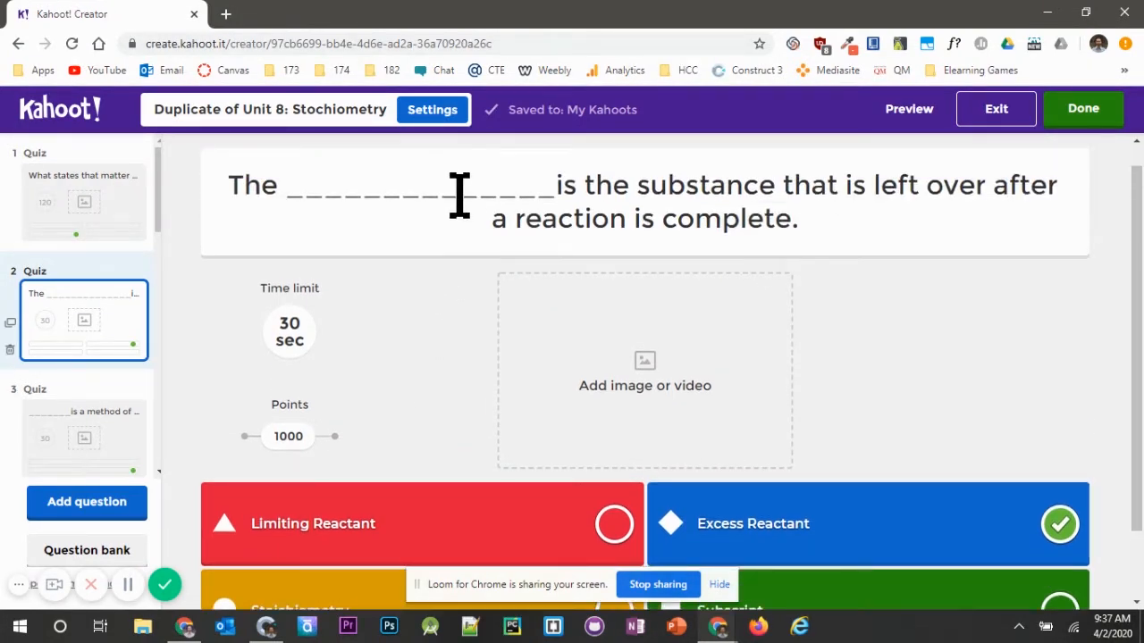
left_click(547, 189)
left_click_drag(559, 190, 106, 152)
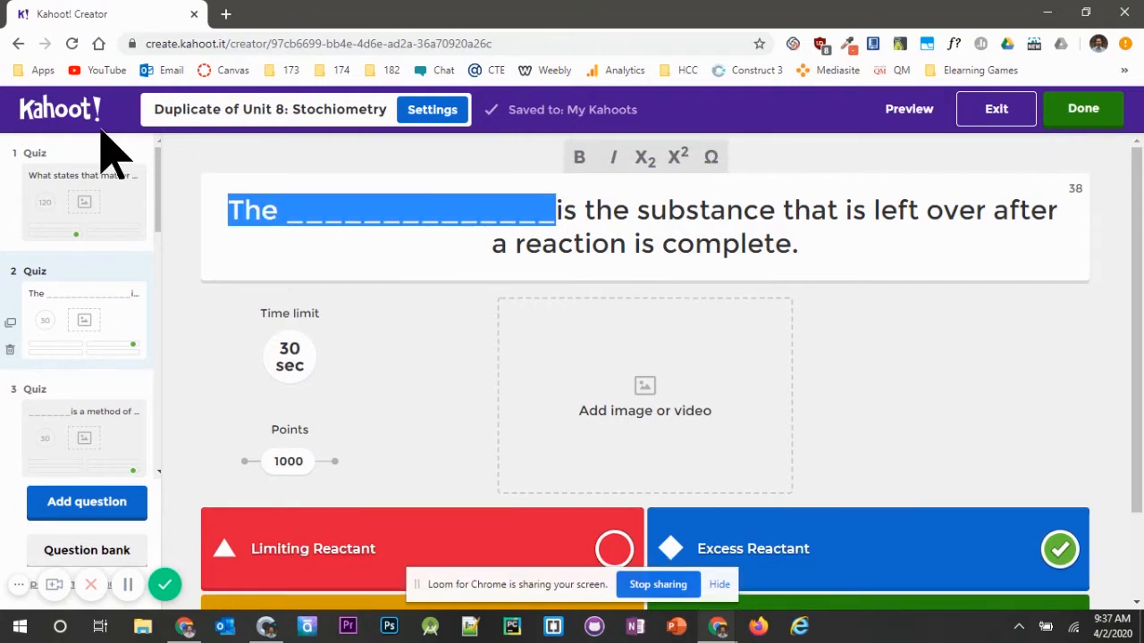
type("What")
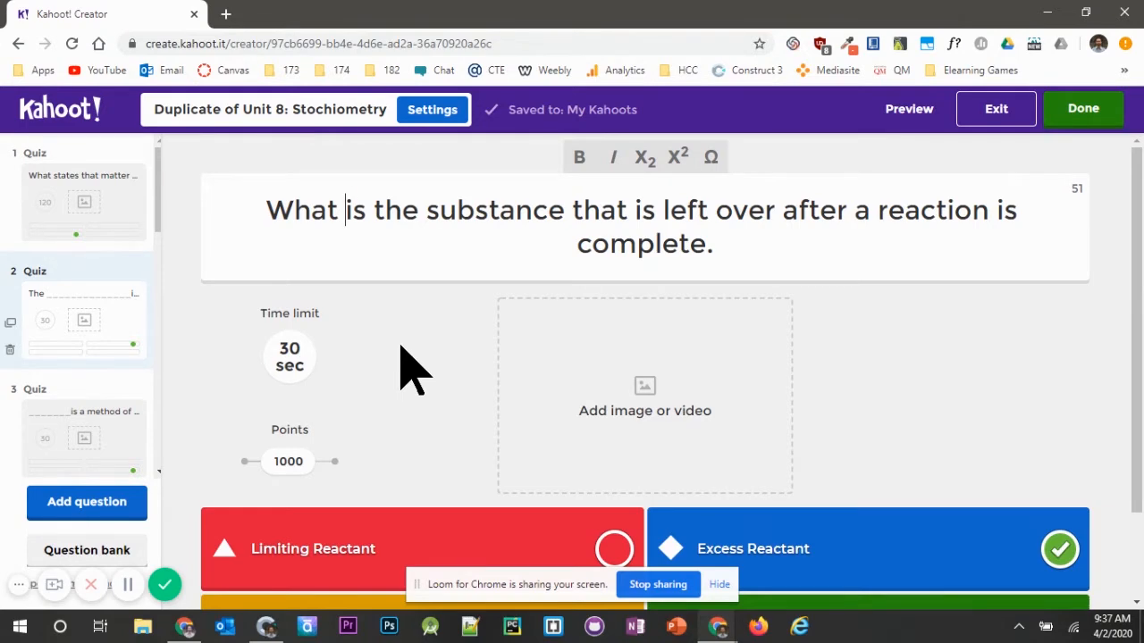
- Add the yellow chicks equation picture from the Getty image library to question 2 and remove it again
left_click(608, 391)
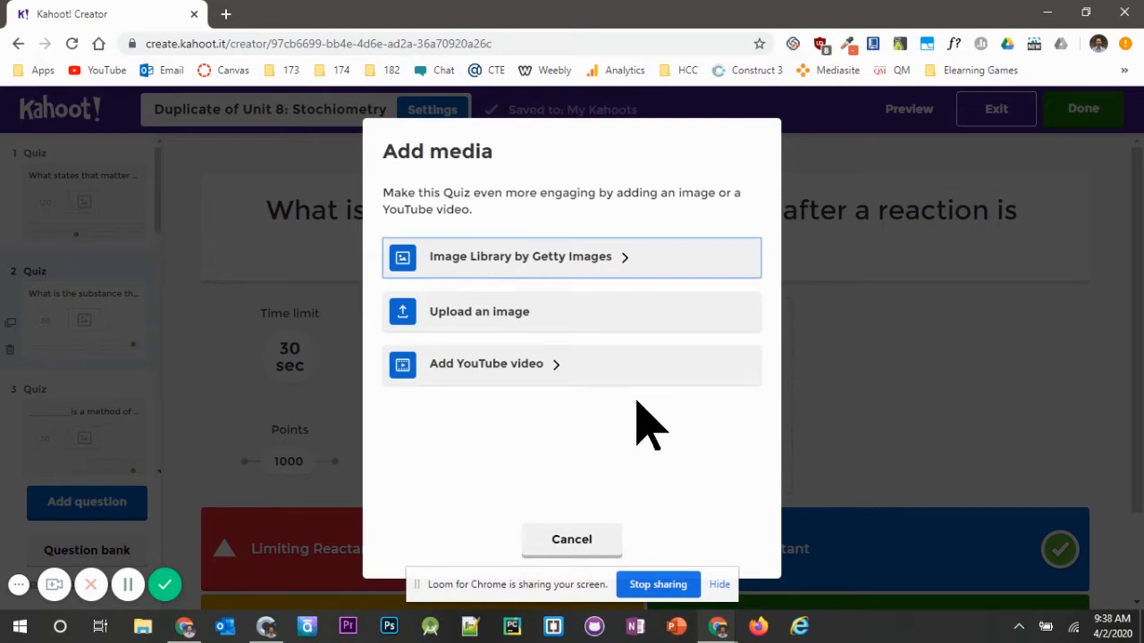
left_click(570, 253)
scroll(643, 322, "down", 2)
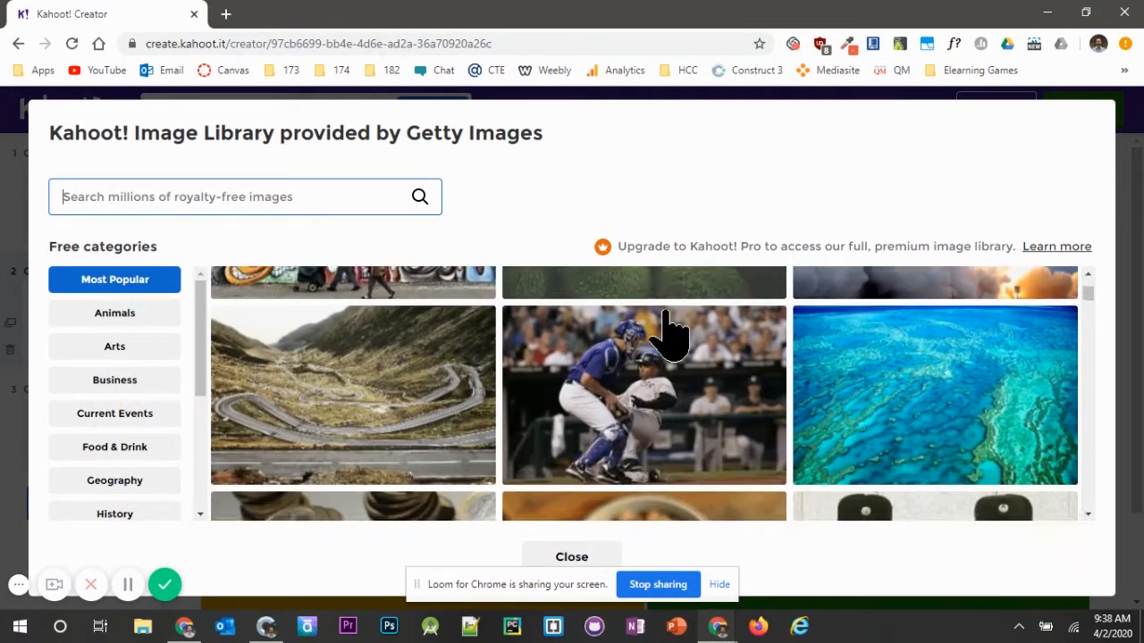
scroll(670, 335, "down", 5)
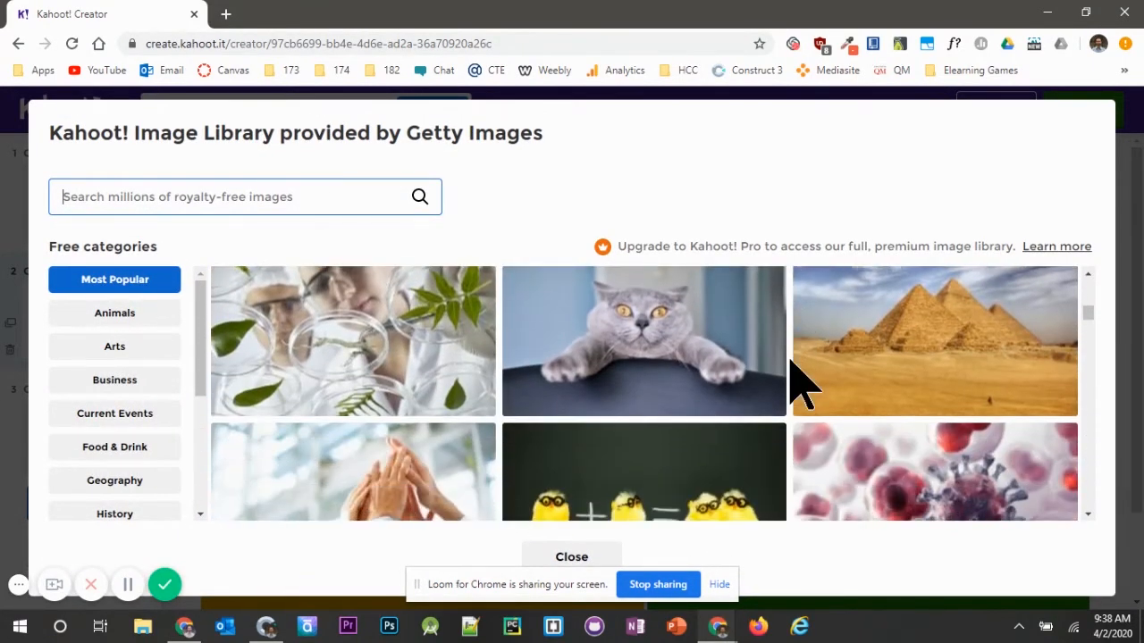
scroll(800, 384, "down", 3)
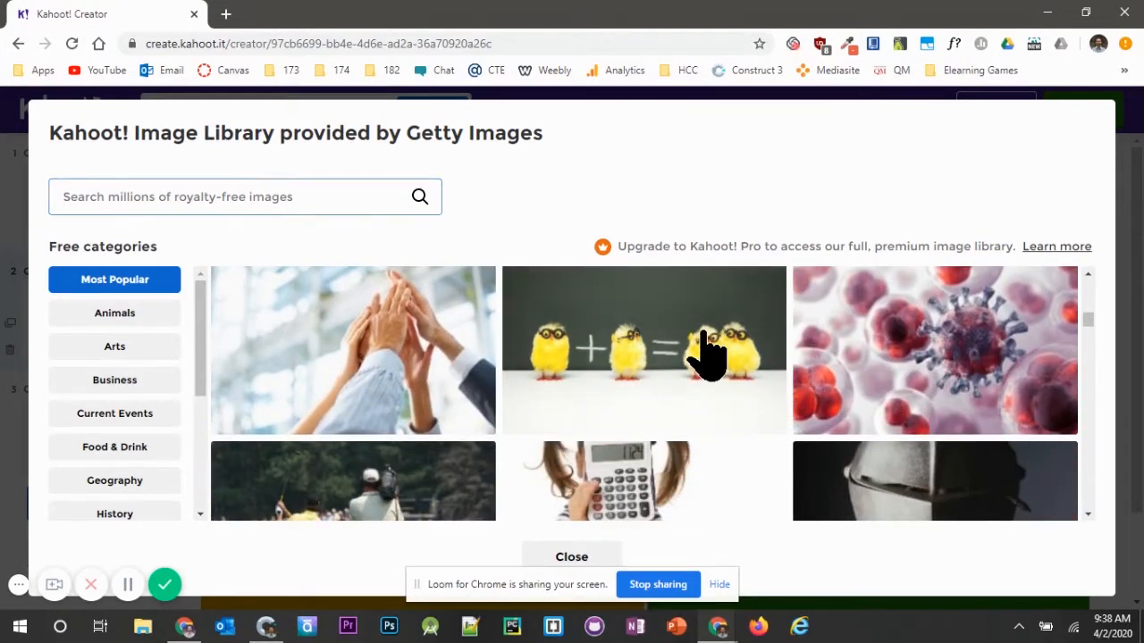
left_click(706, 353)
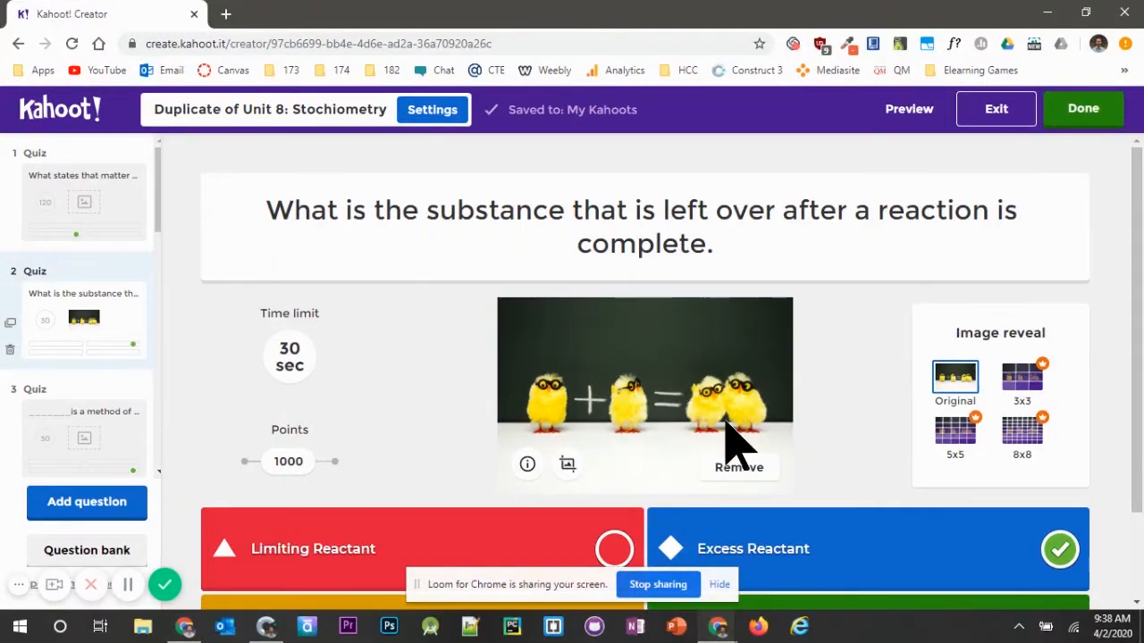
left_click(750, 487)
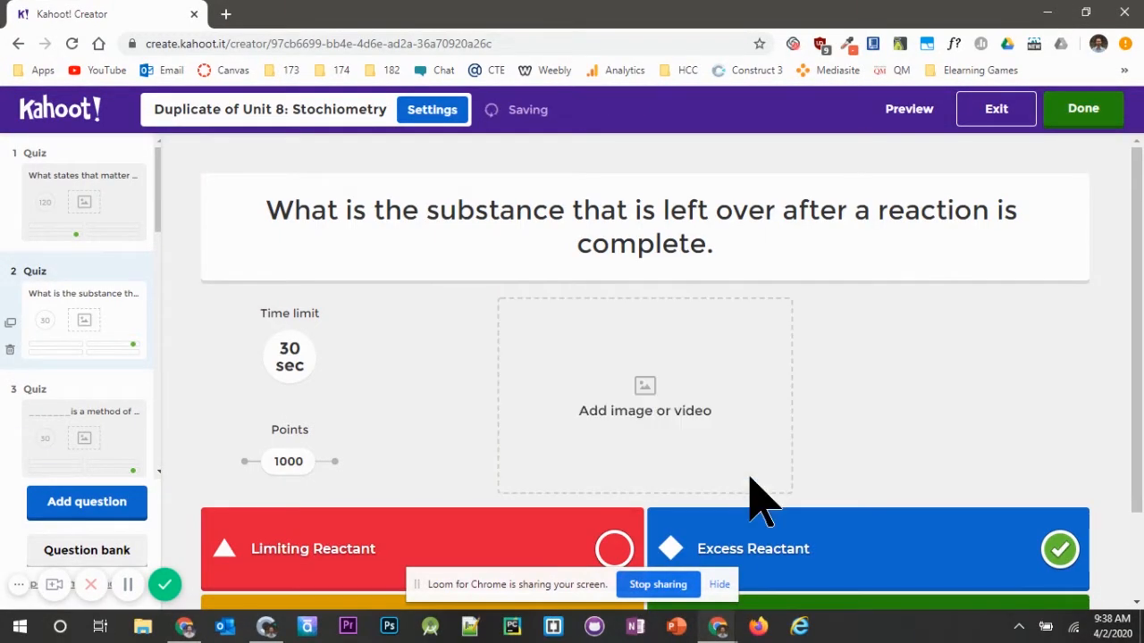
left_click(623, 410)
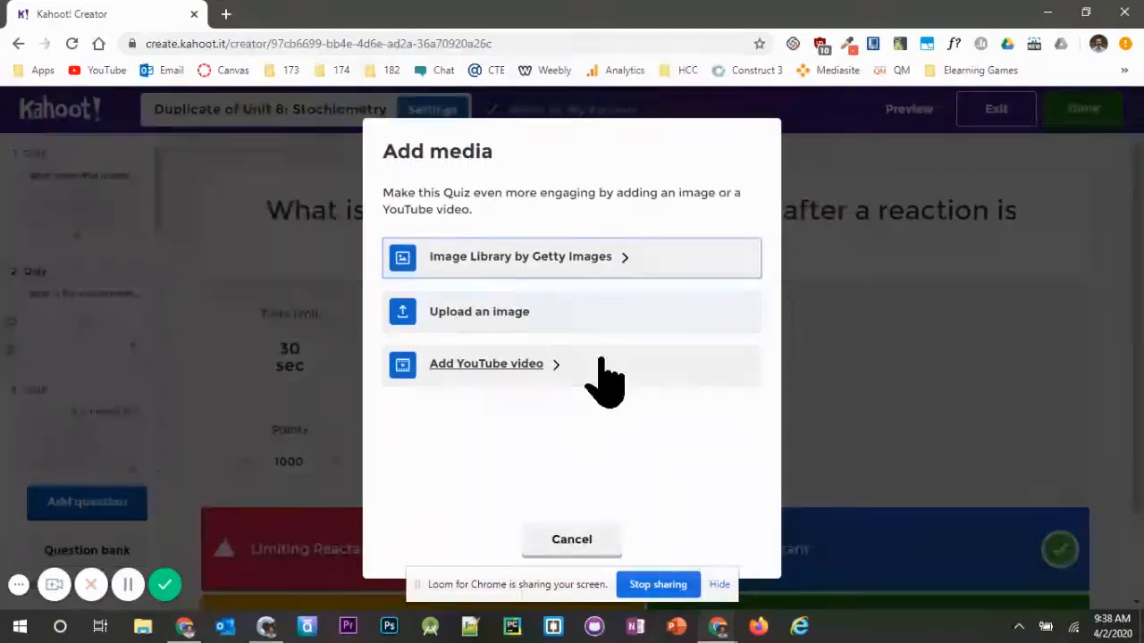
left_click(513, 311)
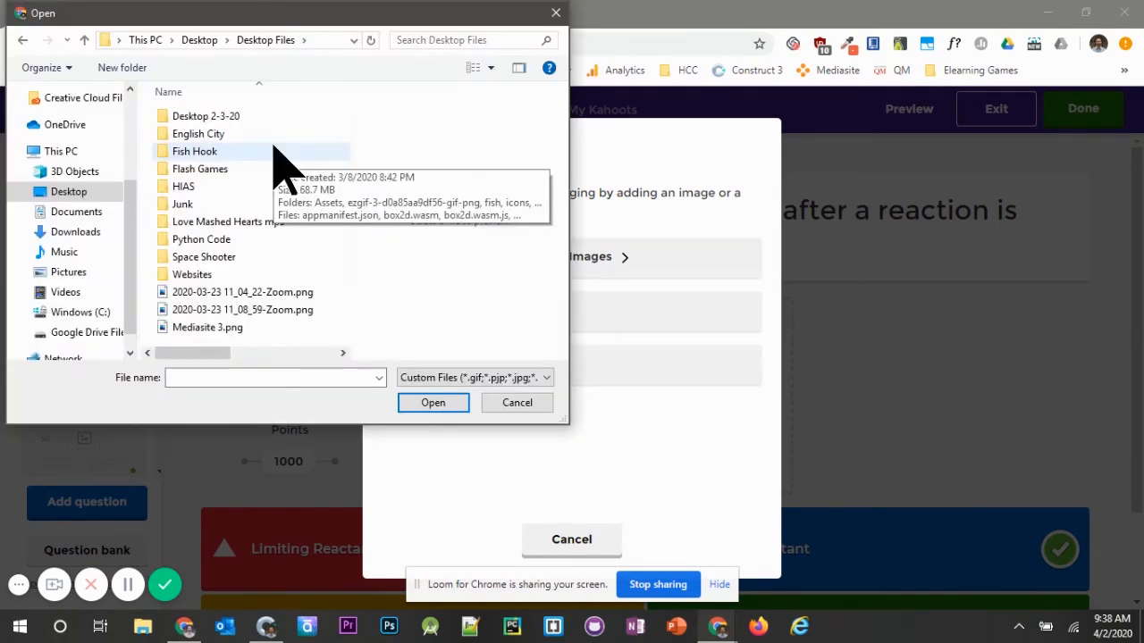
left_click(259, 310)
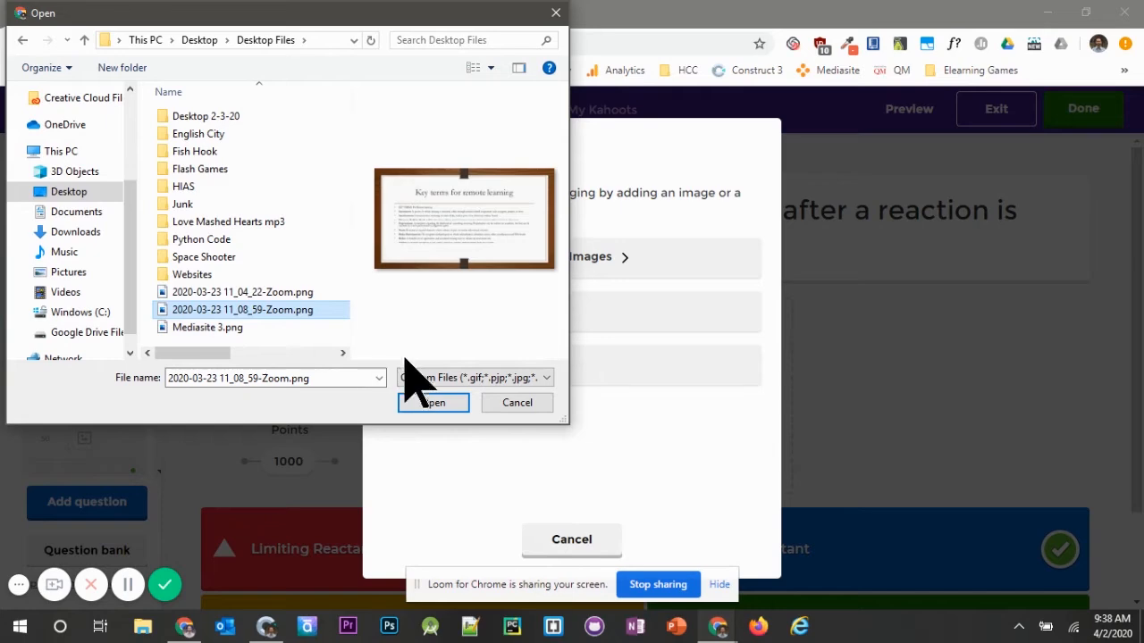
left_click(516, 407)
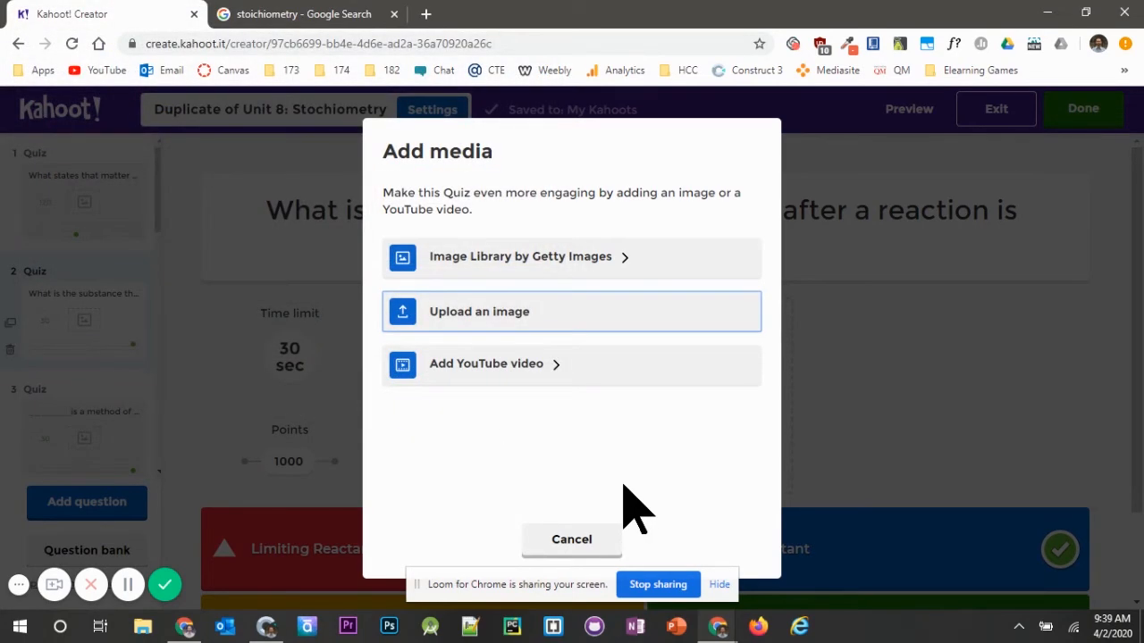
left_click(537, 366)
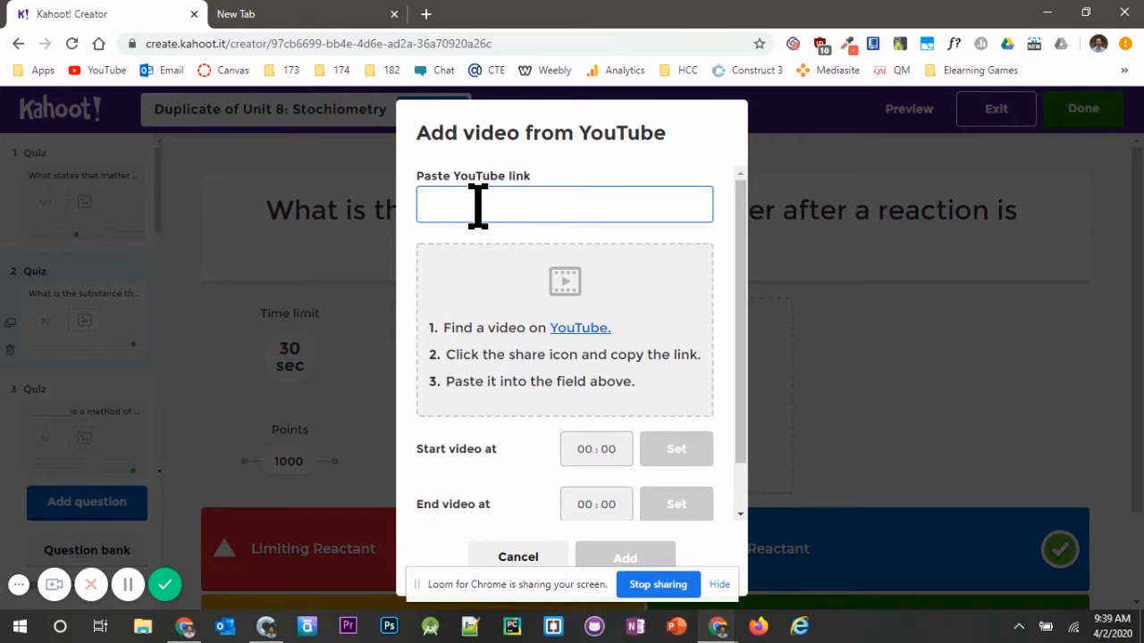
type("www.youtube.com/watch?v=7Cfq0ilw7ps")
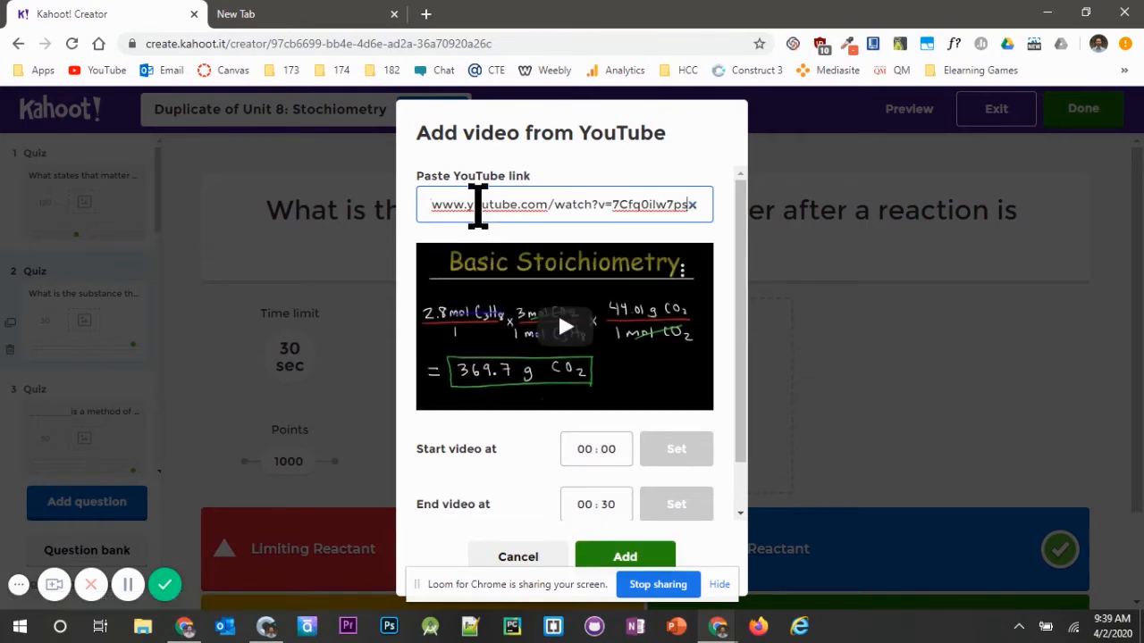
scroll(548, 214, "down", 2)
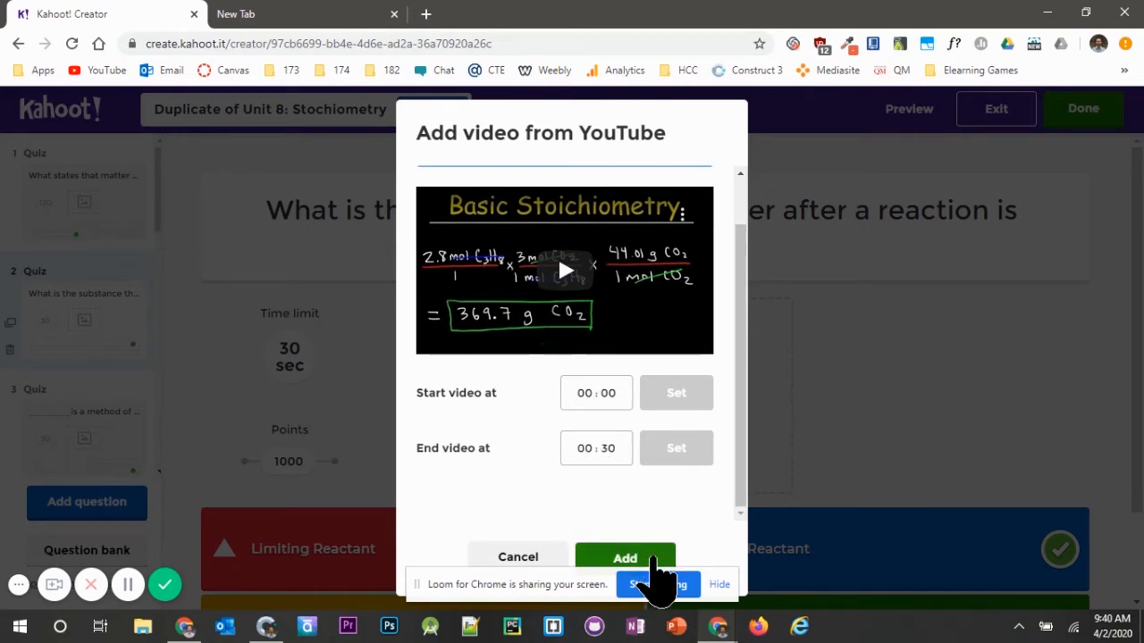
left_click(636, 558)
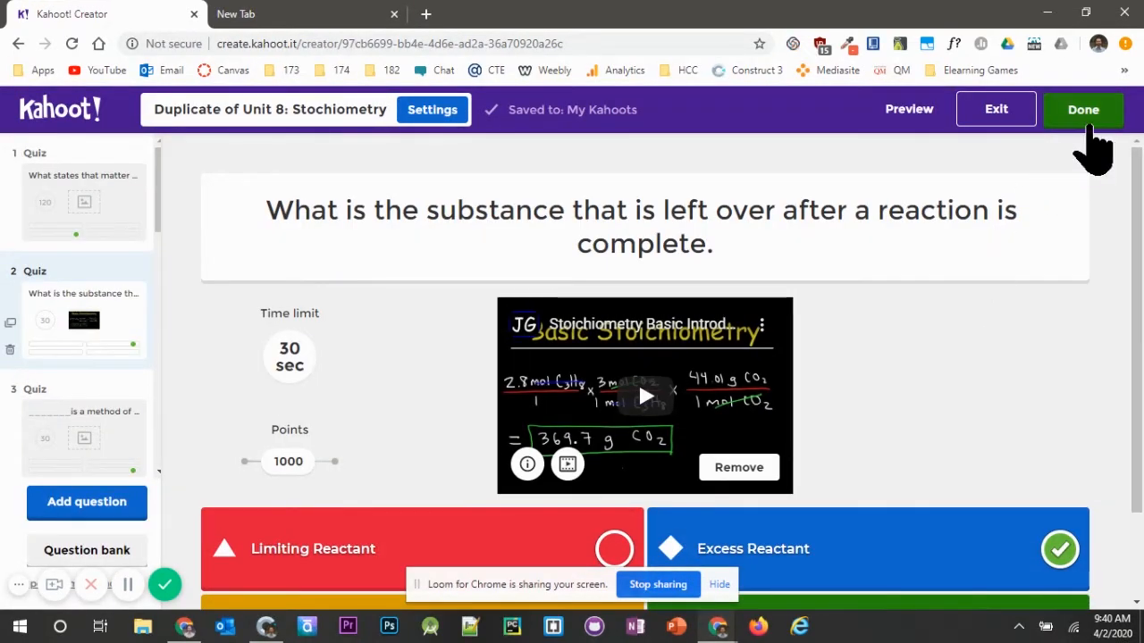
- Finish editing the duplicated kahoot and return to the list of own kahoots
left_click(1089, 127)
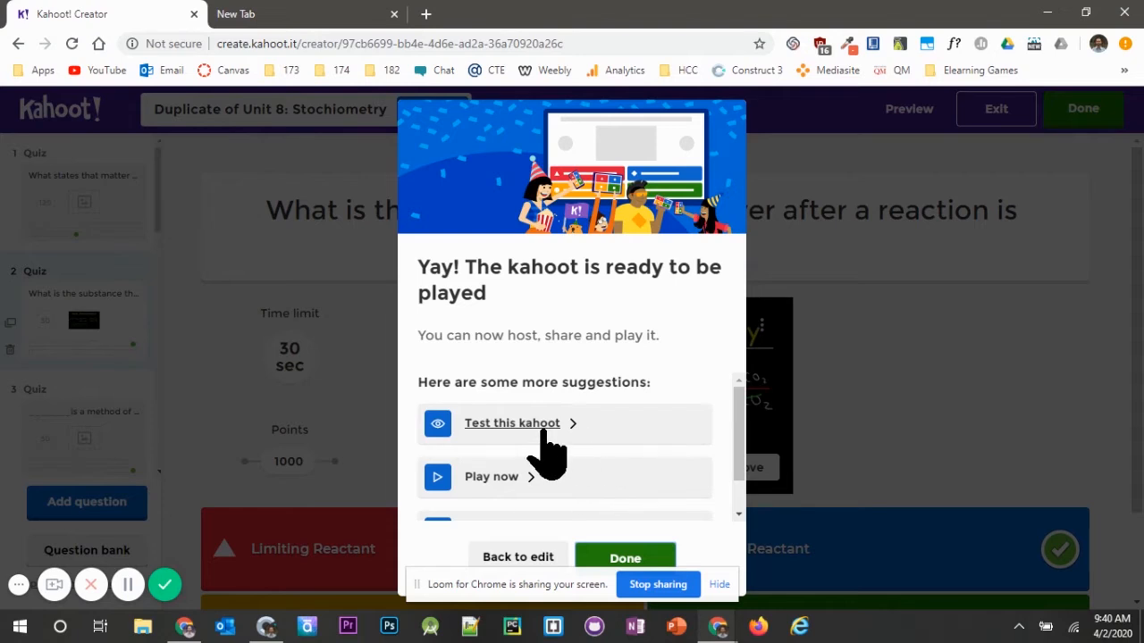
scroll(546, 453, "down", 1)
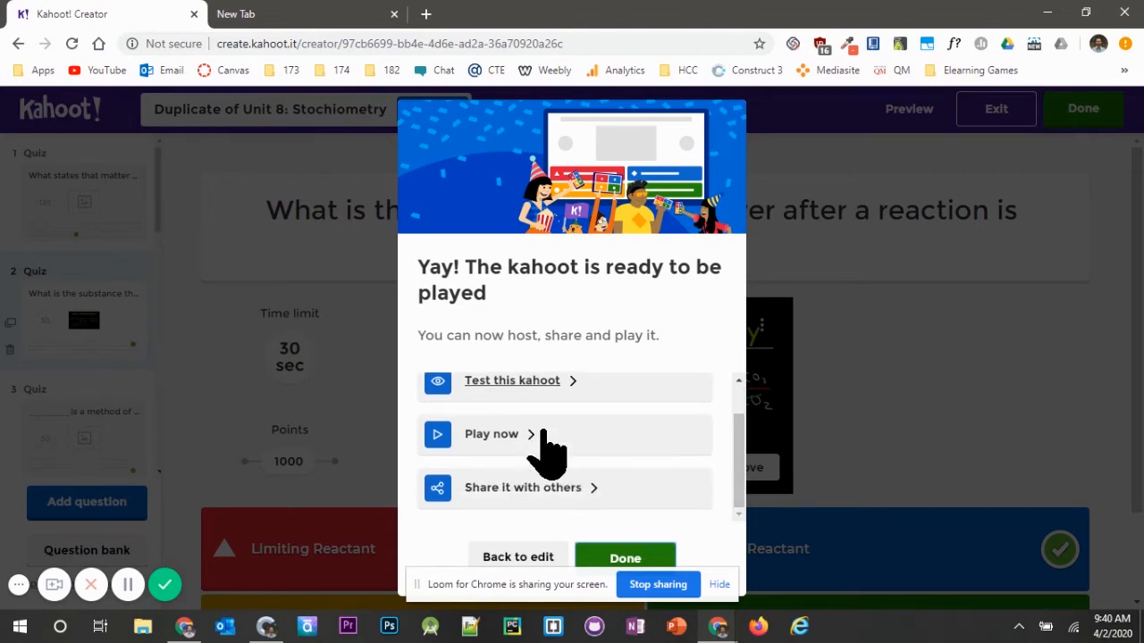
left_click(638, 555)
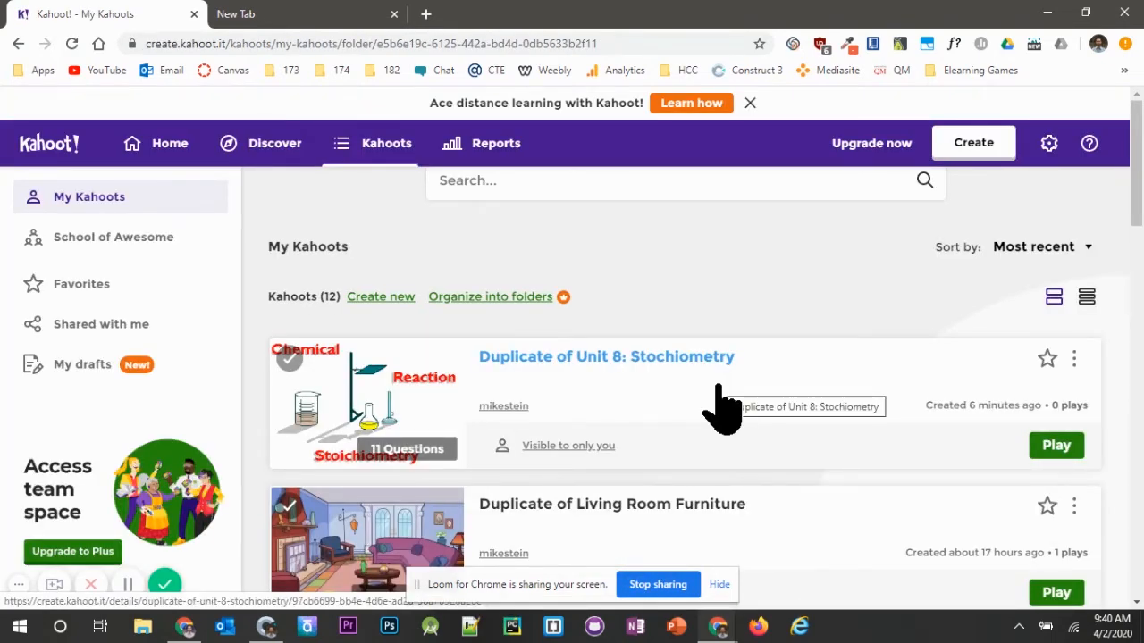
- Start assigning "Duplicate of Unit 8: Stochiometry" as a self-paced challenge with the deadline Thu 9 Apr at 9:00 AM
left_click(1076, 458)
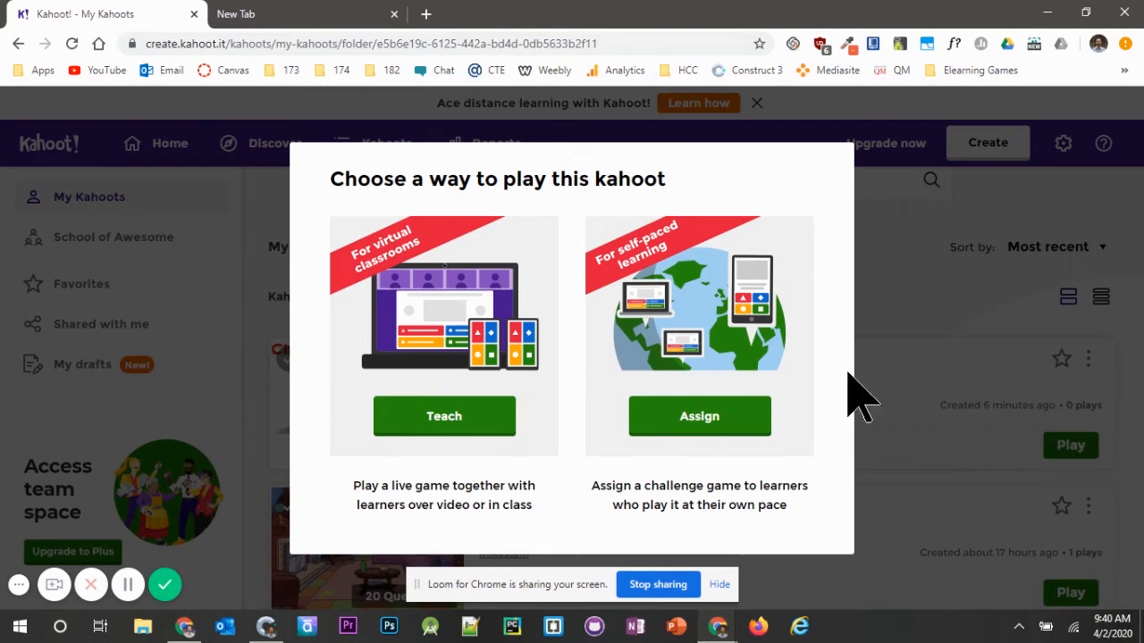
left_click(736, 428)
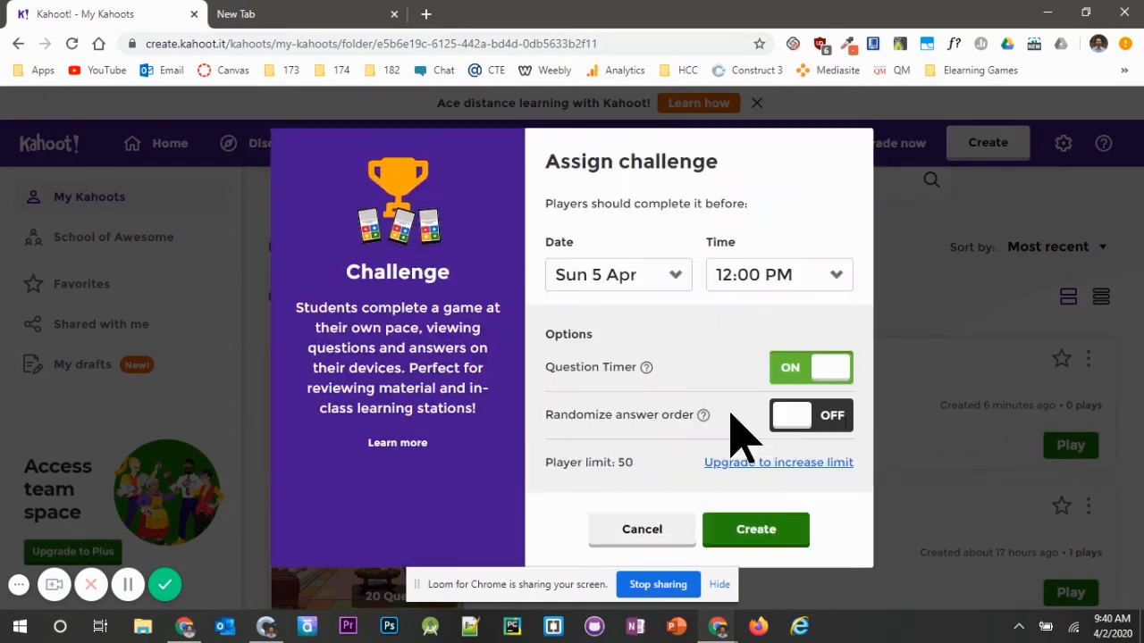
left_click(661, 278)
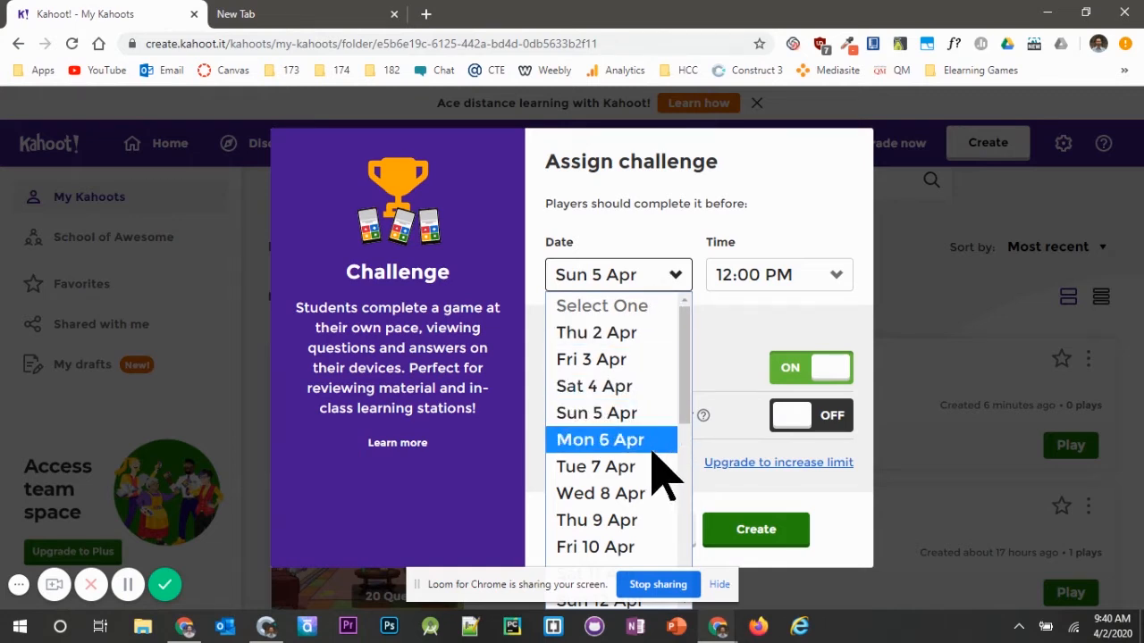
left_click(627, 519)
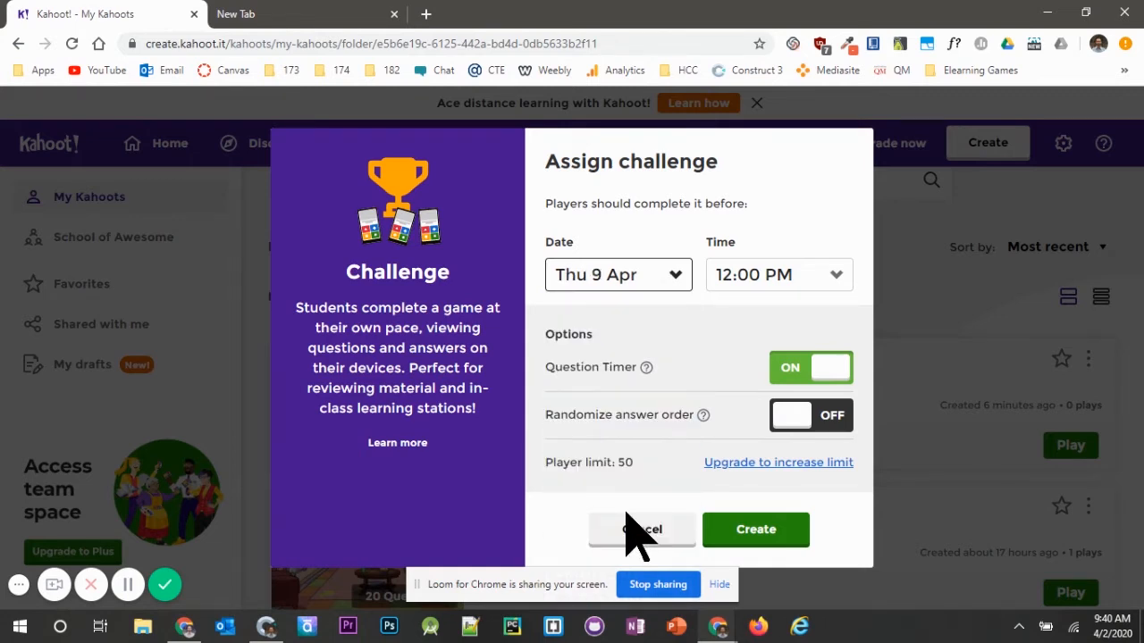
left_click(796, 277)
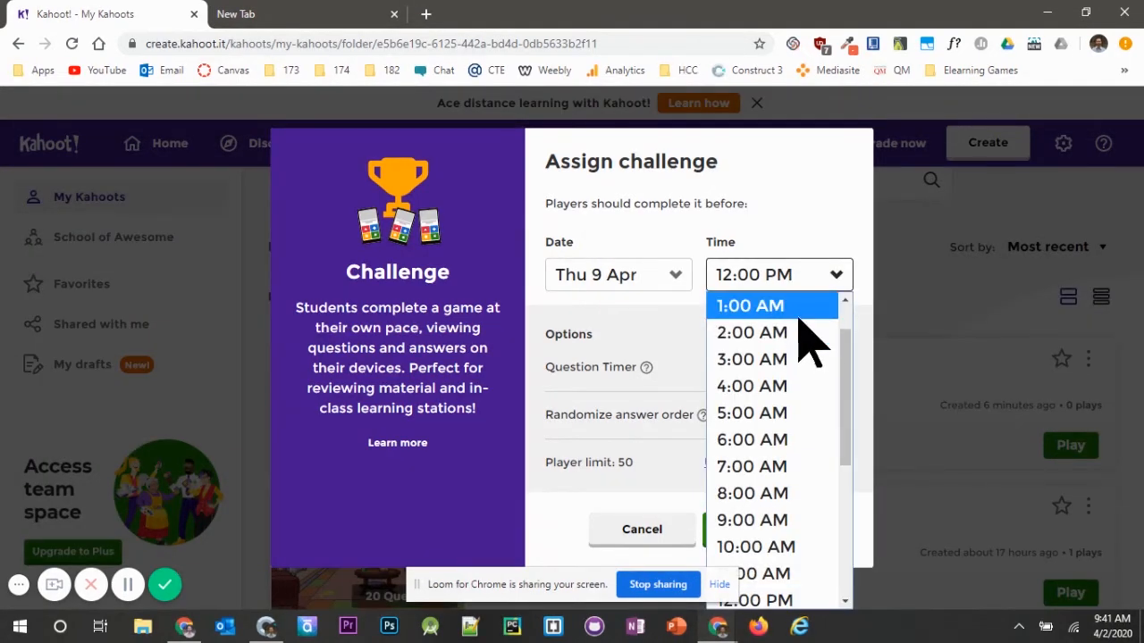
left_click(798, 527)
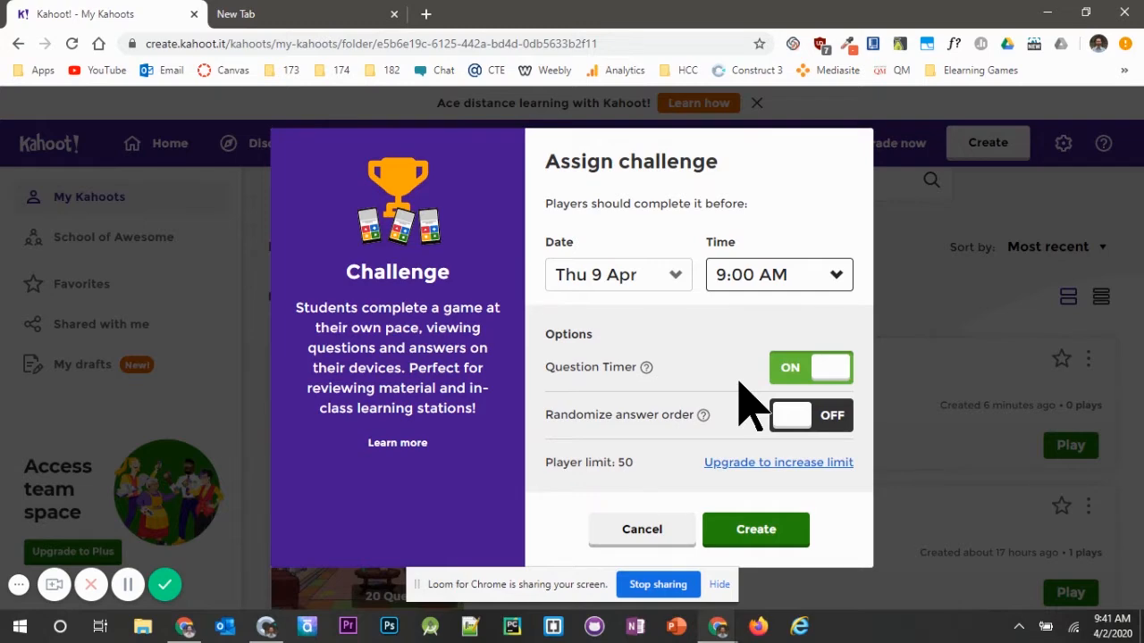
- Turn the challenge's question timer off, switch randomized answer order on and back off, and create the challenge
left_click(826, 378)
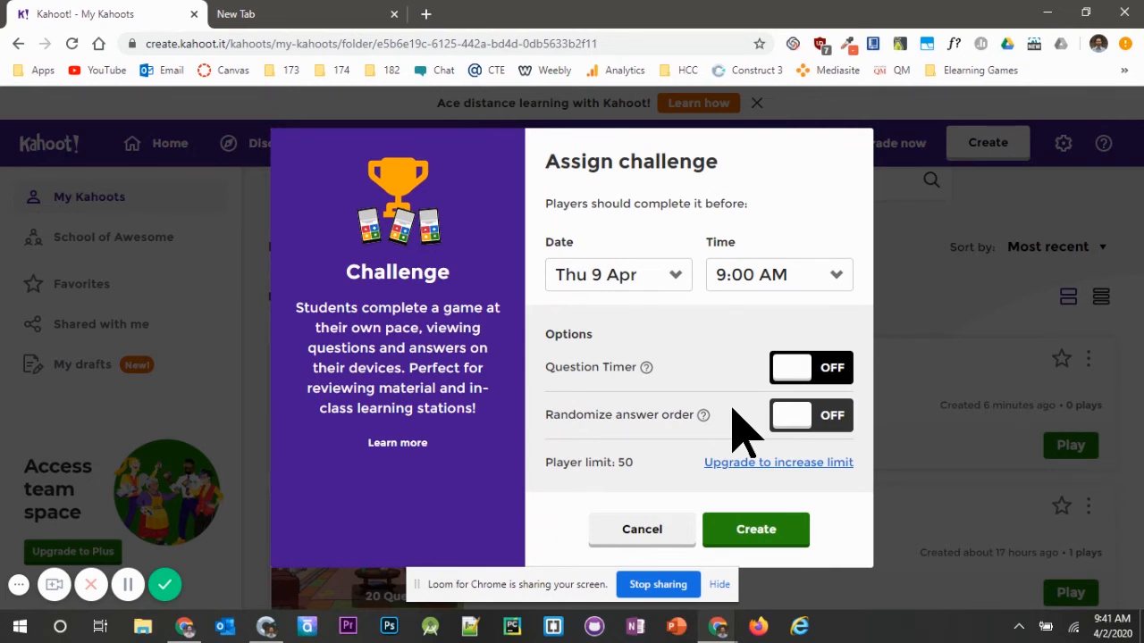
left_click(813, 418)
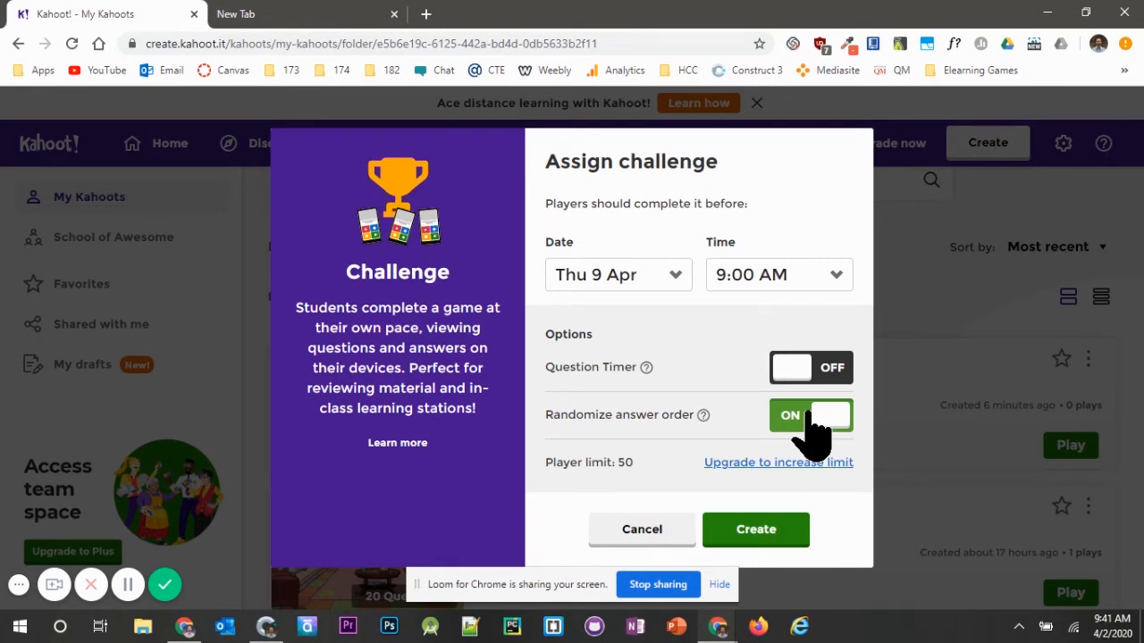
left_click(815, 420)
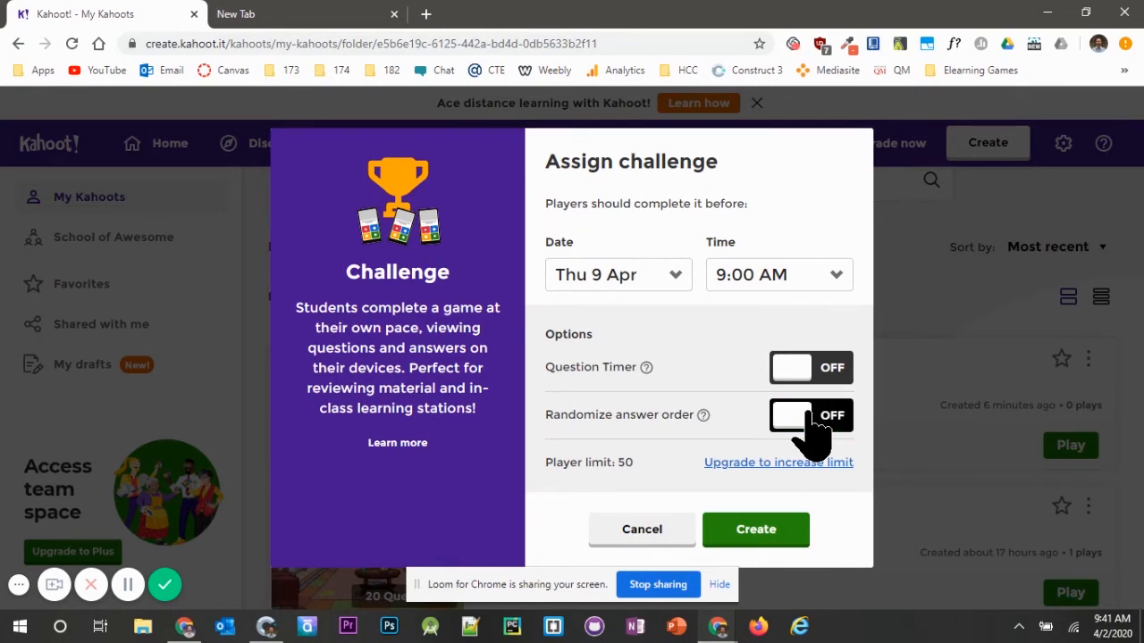
left_click(752, 530)
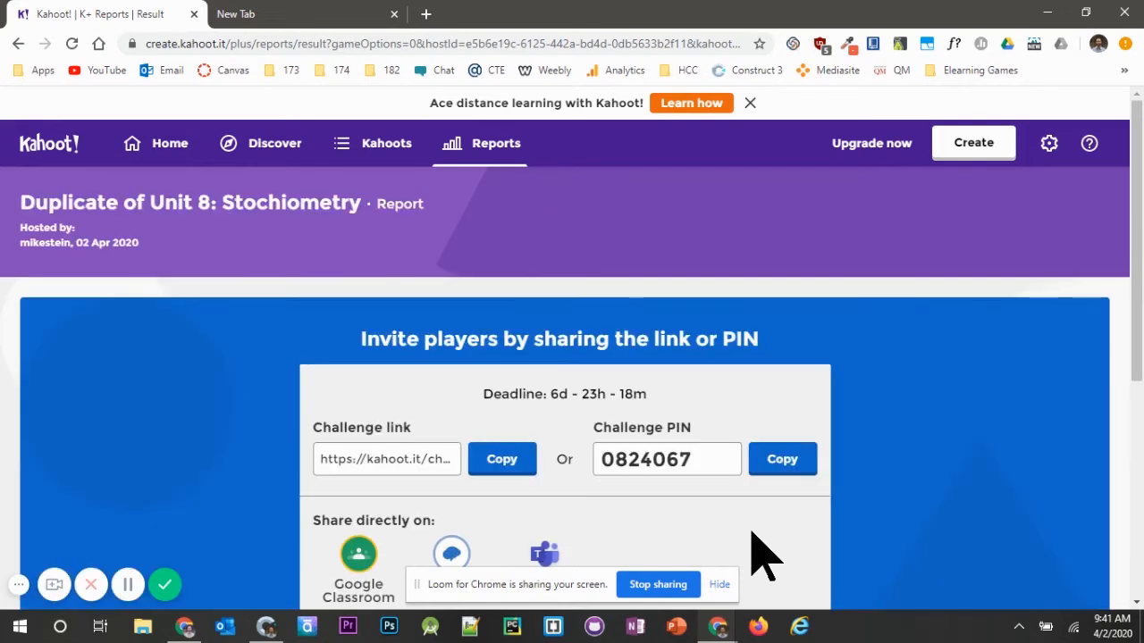
- Copy the challenge link and open the instructor's "Keep Teaching" course in Canvas in the other browser tab
scroll(757, 554, "down", 1)
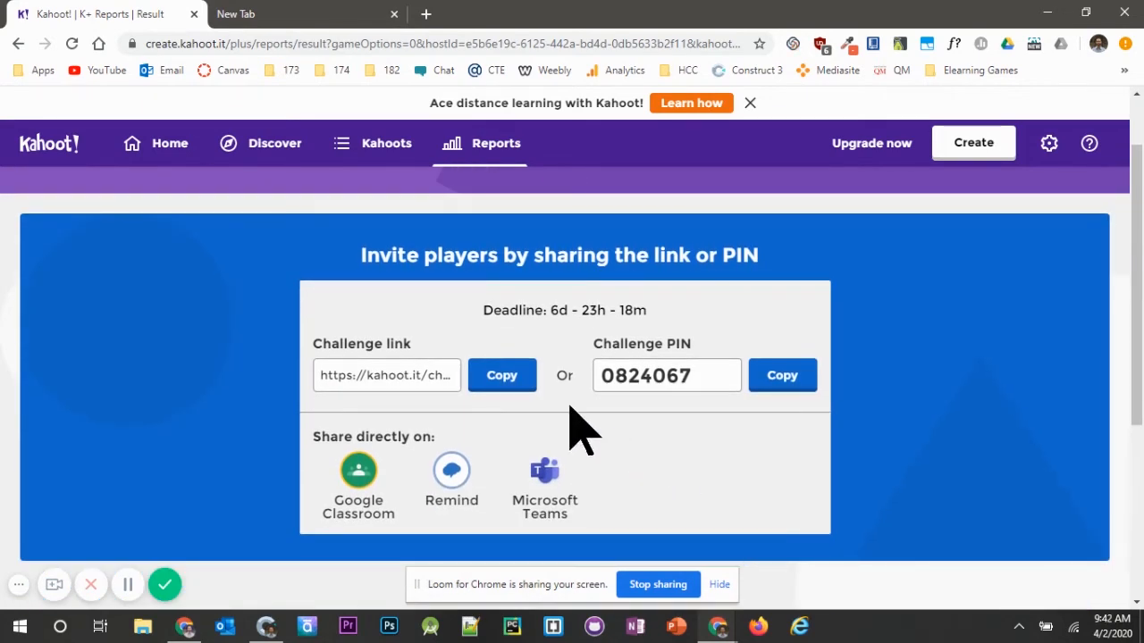
left_click(516, 377)
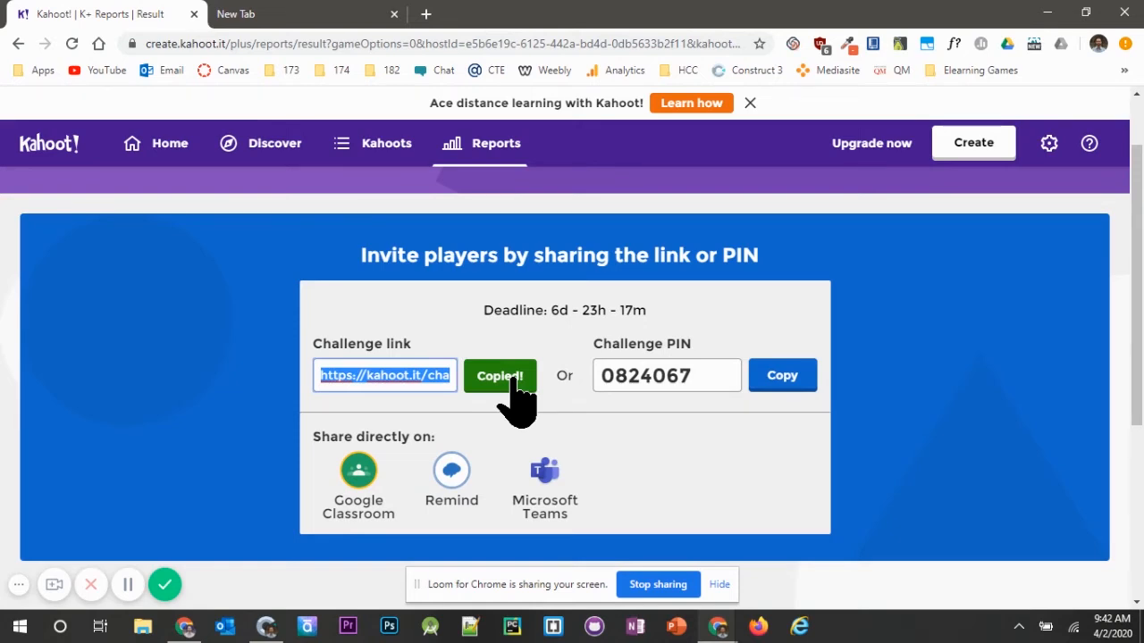
left_click(226, 72)
scroll(682, 268, "down", 2)
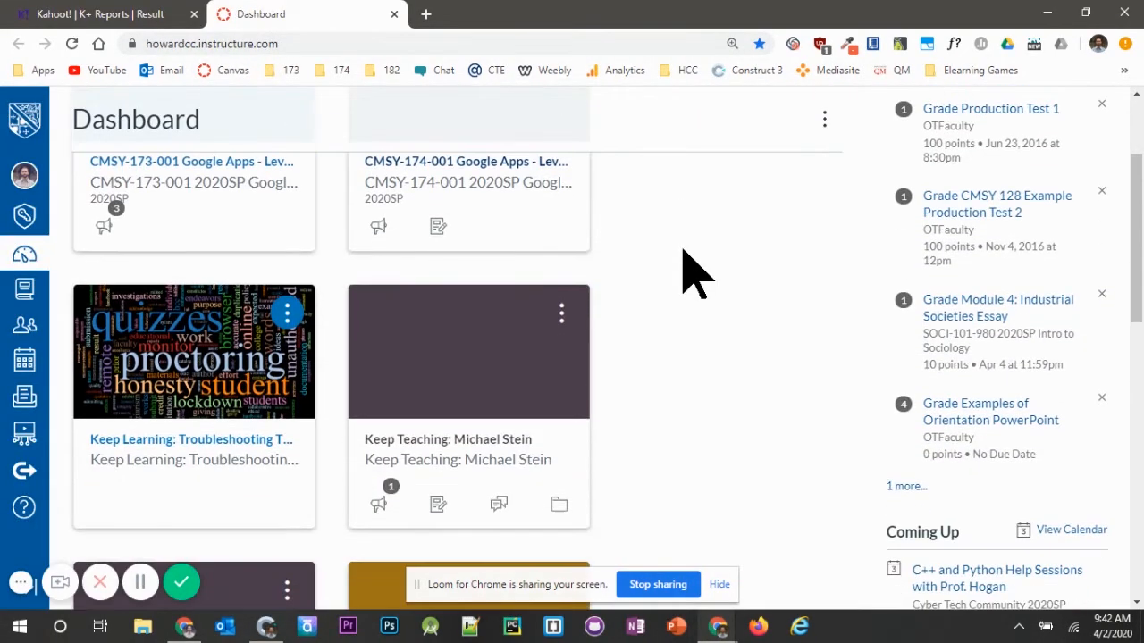
left_click(522, 463)
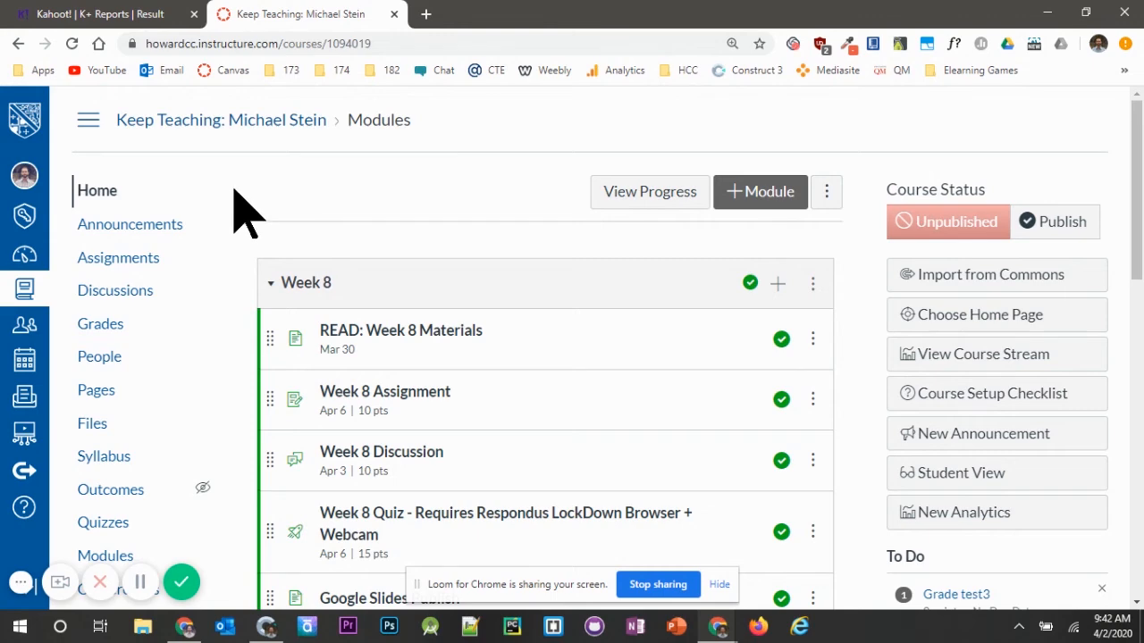
- Open the course's Modules page and start adding an External URL item to the Week 8 module
scroll(236, 196, "down", 1)
scroll(241, 210, "down", 1)
left_click(120, 483)
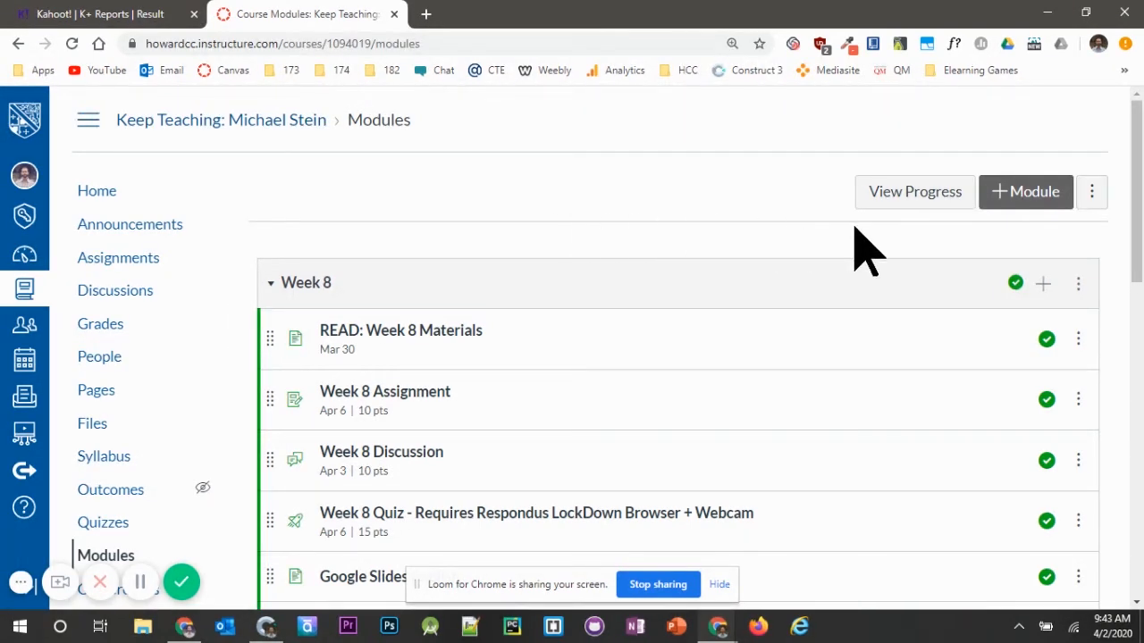
left_click(1045, 287)
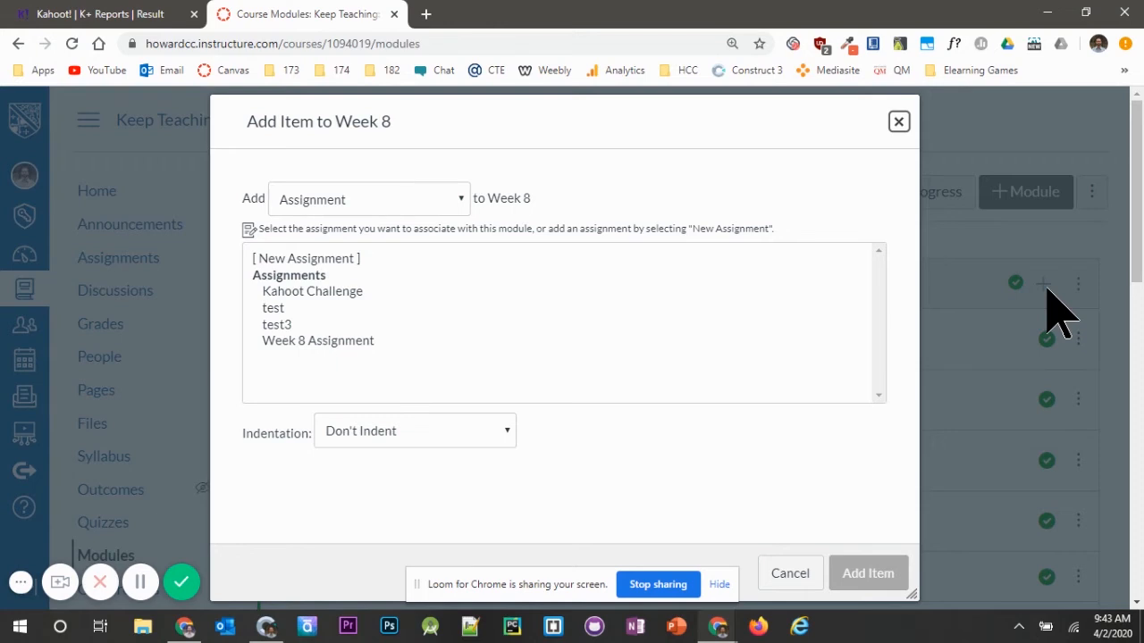
left_click(459, 208)
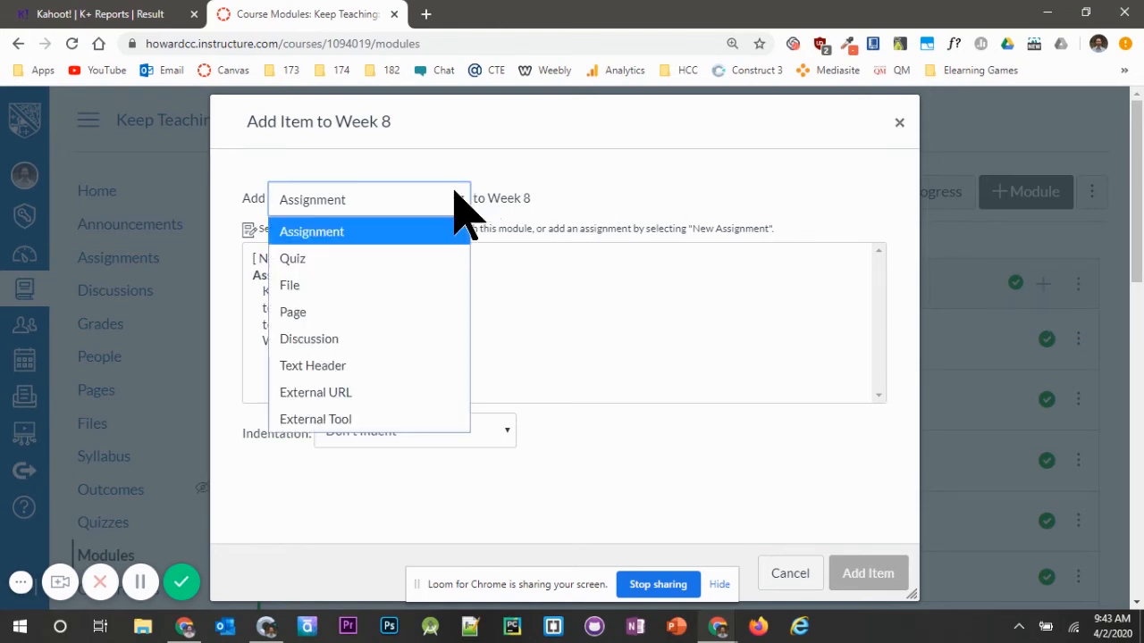
left_click(427, 395)
- Paste the copied challenge link as the URL, name the page "Kahoot Challenge for Week 8", and add the item to the module
left_click(435, 256)
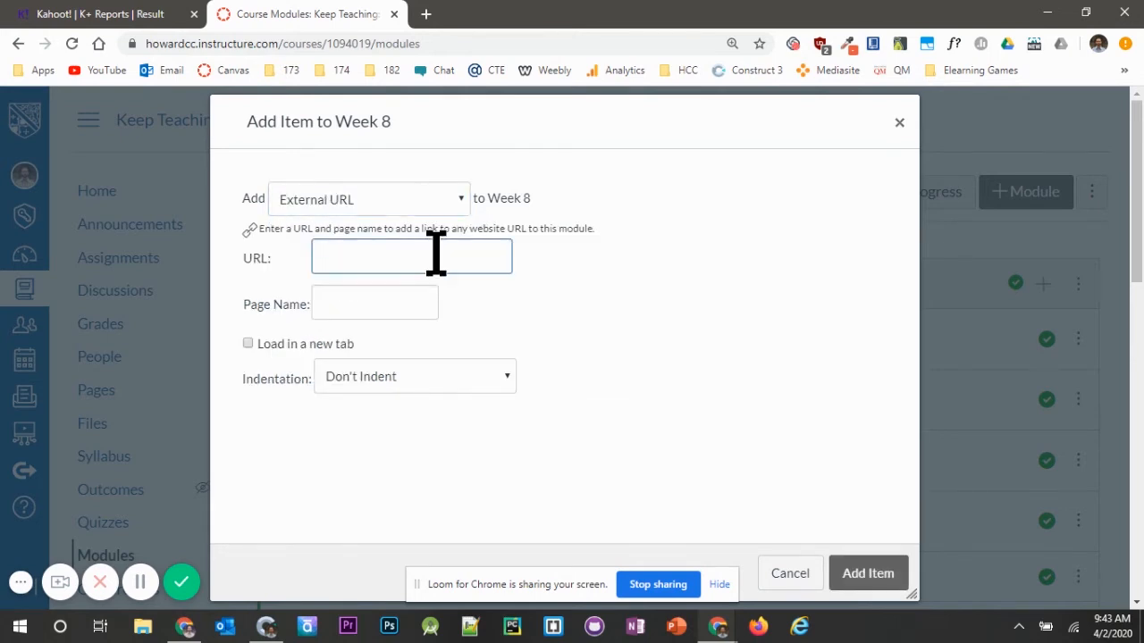
key("ctrl+v")
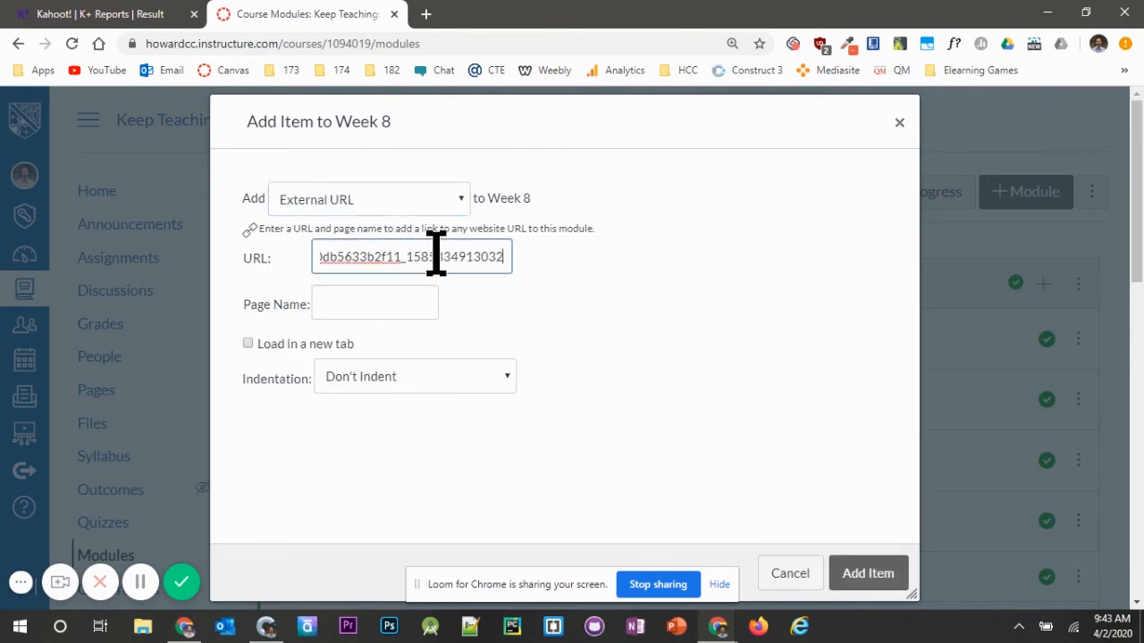
left_click(397, 304)
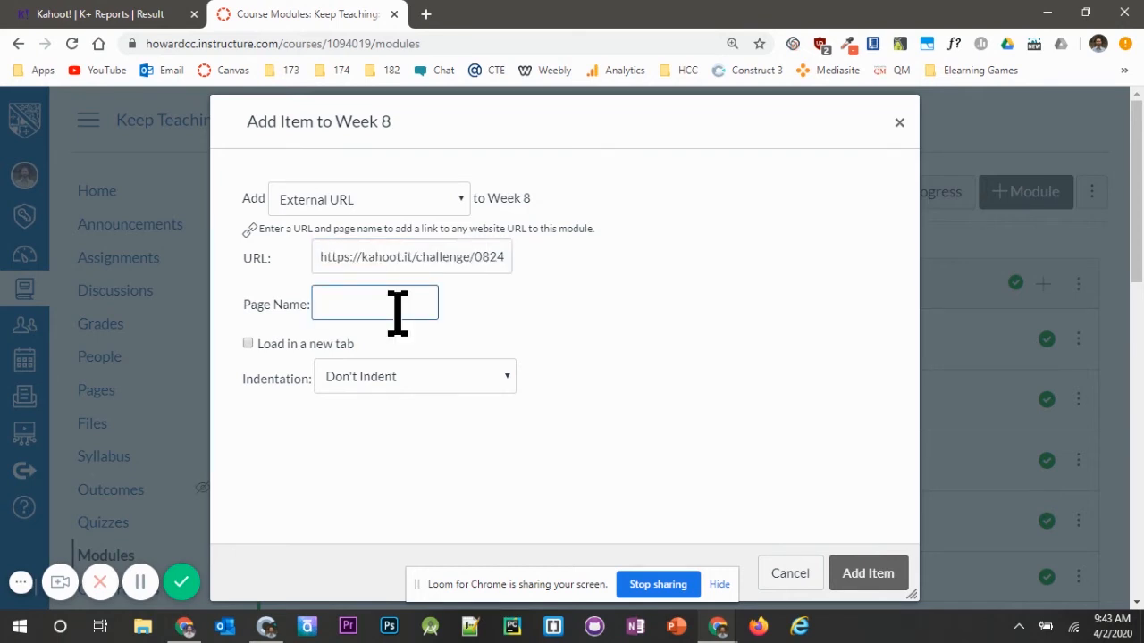
type("Kahoot")
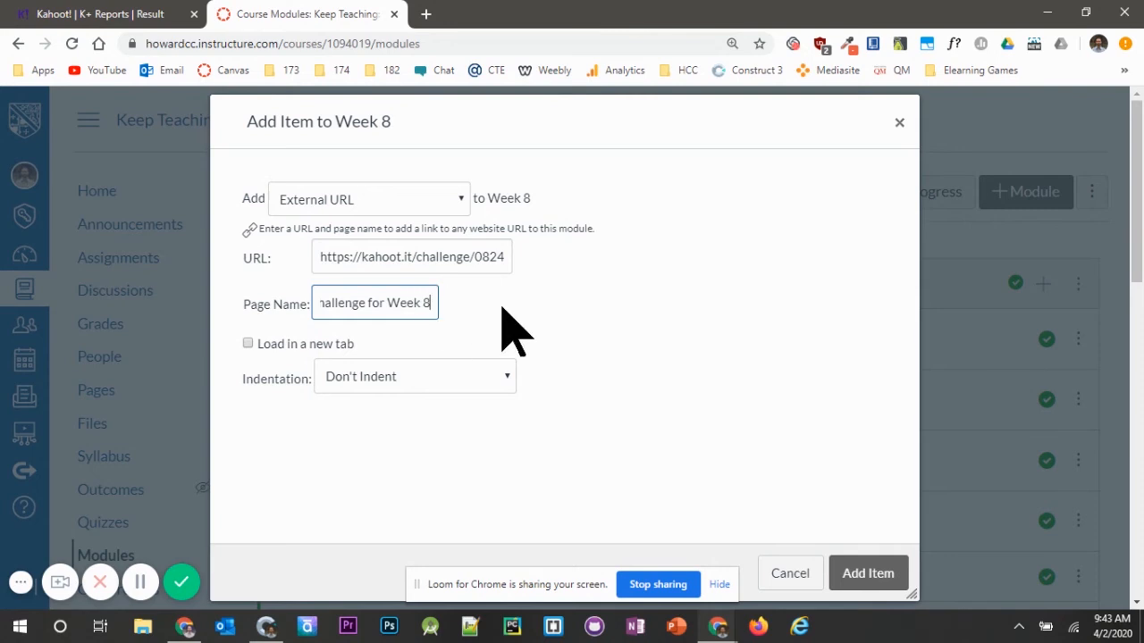
left_click(878, 572)
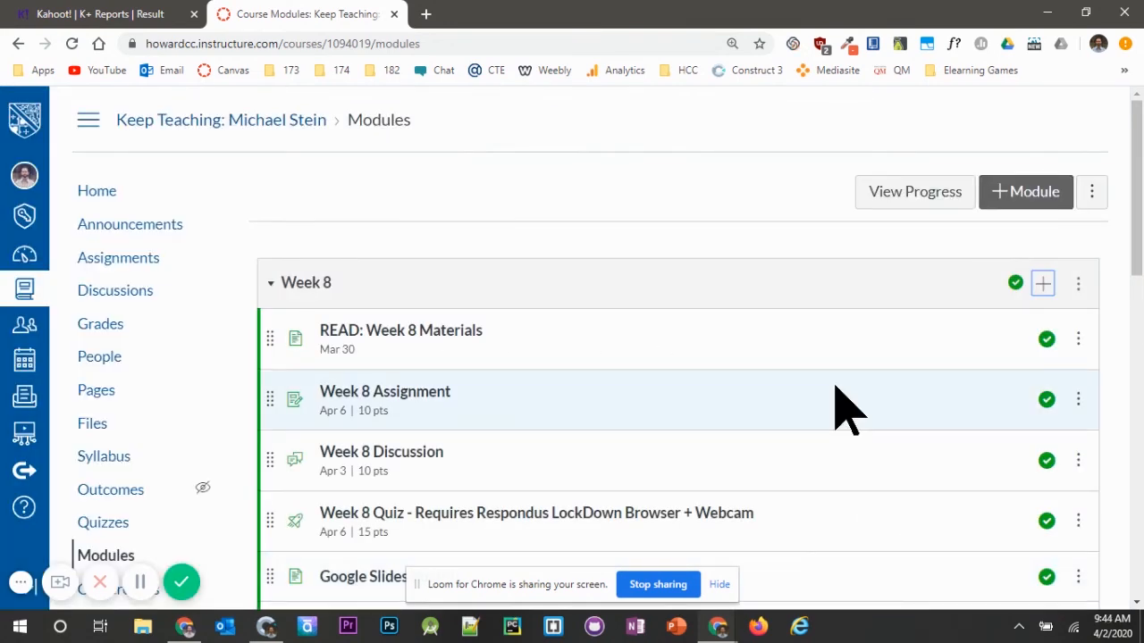
- Open the new "Kahoot Challenge for Week 8" item at the end of the Week 8 module
scroll(840, 406, "down", 6)
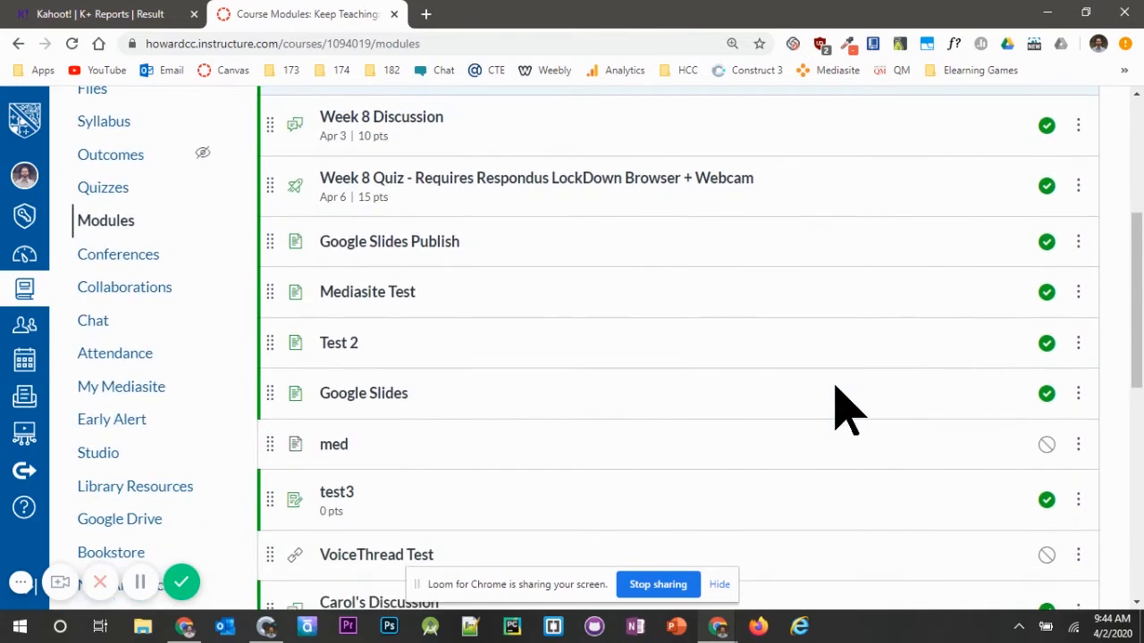
scroll(848, 410, "down", 4)
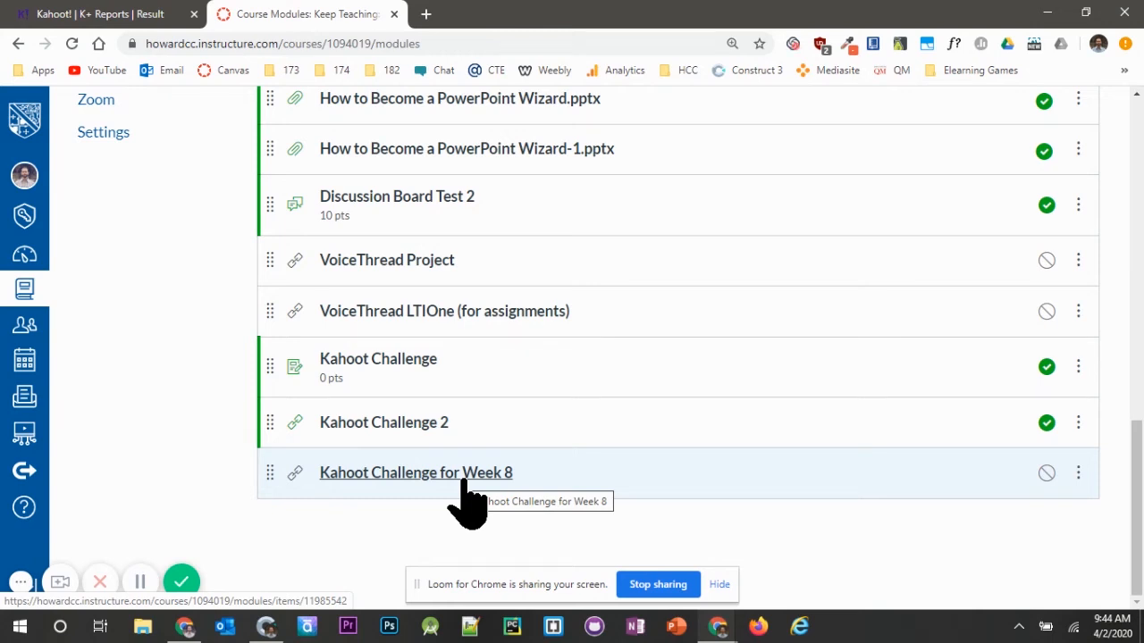
left_click(464, 482)
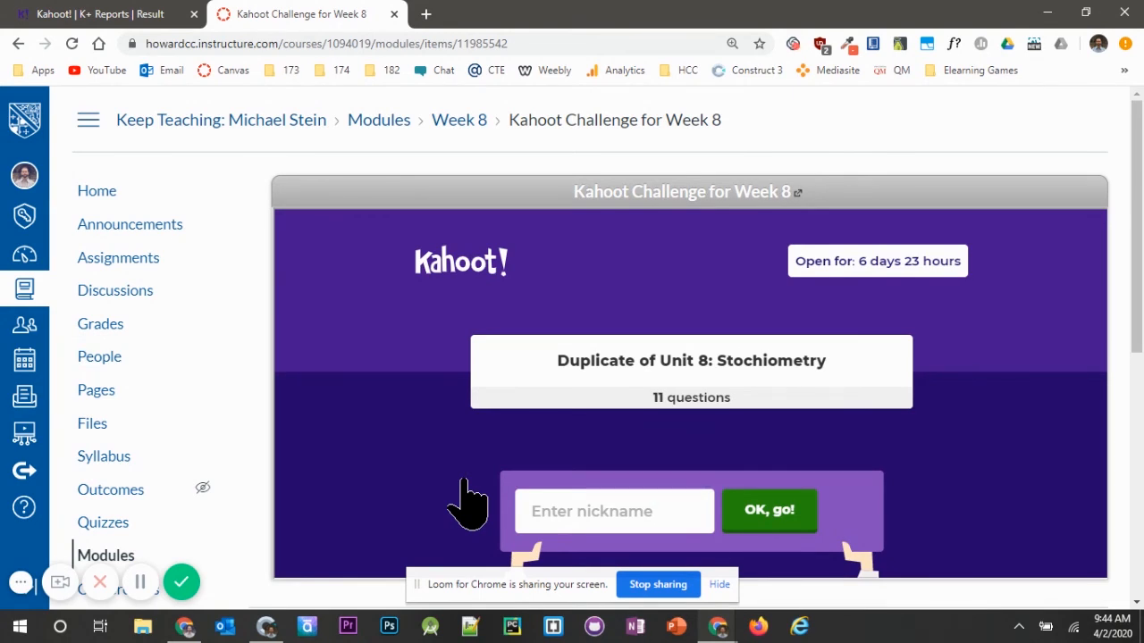
- Join the embedded challenge with a nickname and answer the first question with "Law of Conservation of Mass"
left_click(583, 518)
type("Mike")
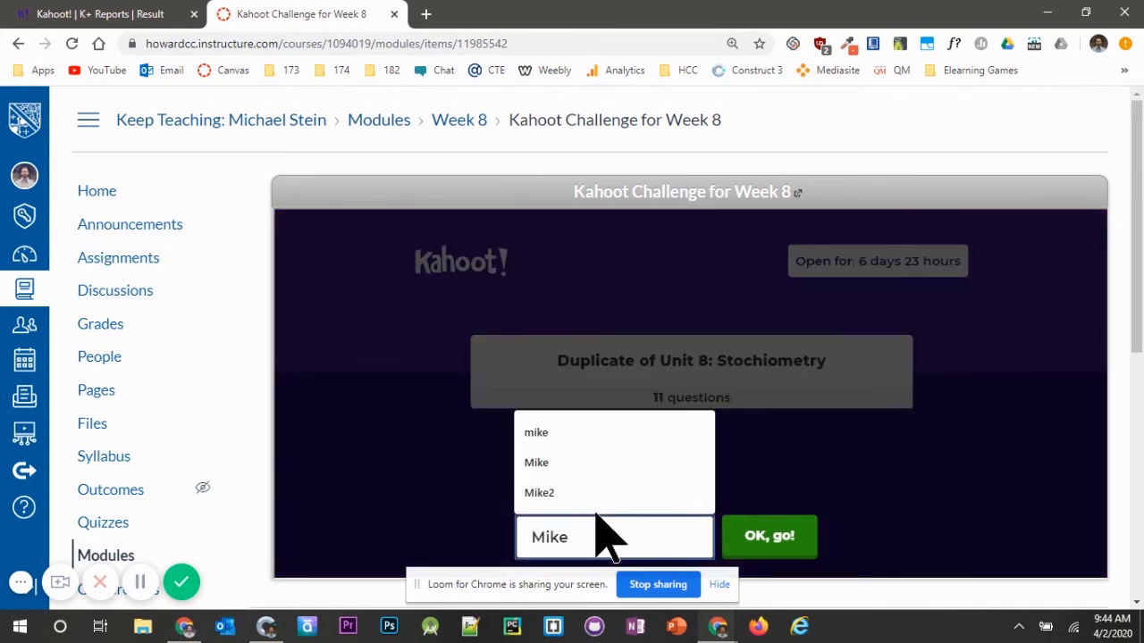
left_click(782, 553)
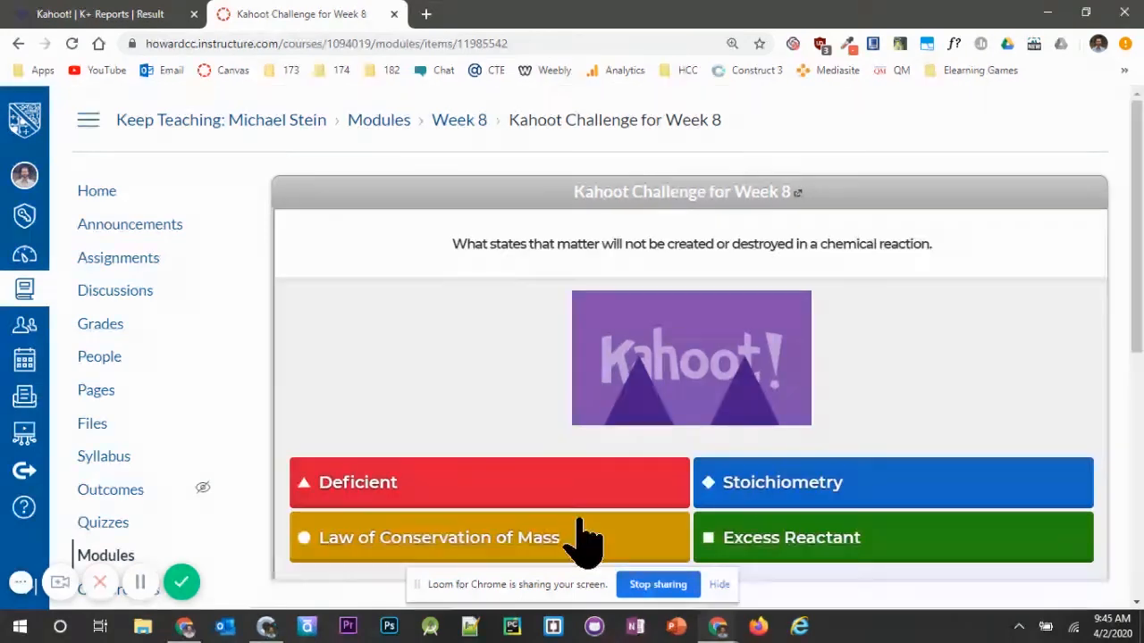
left_click(576, 536)
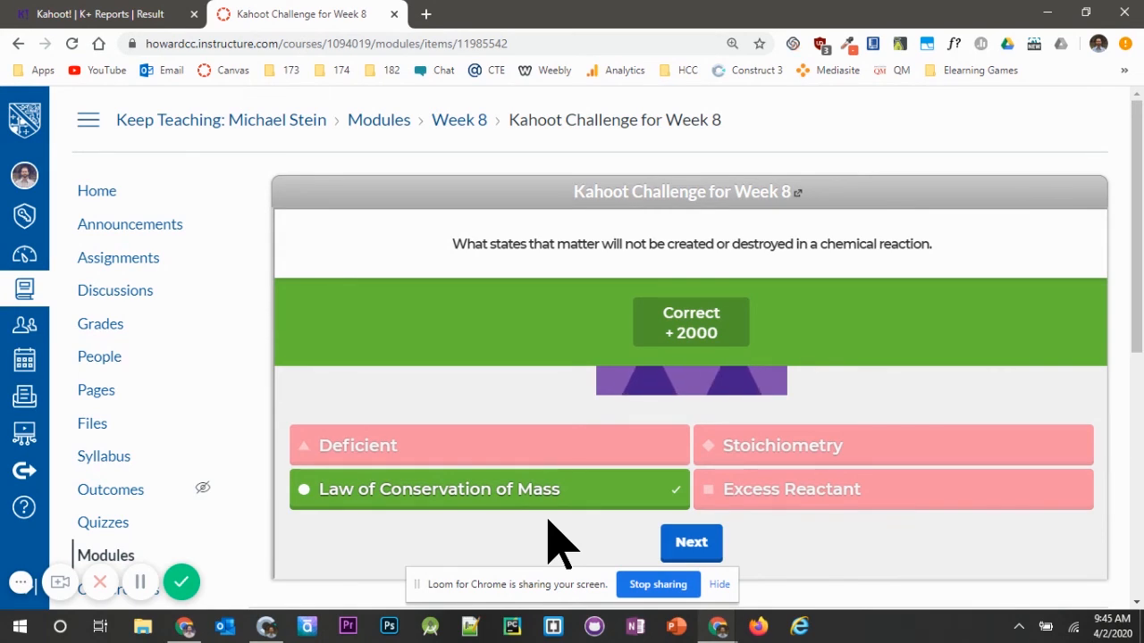
- Switch to Kahoot, go to the list of own reports, and download the report for "Duplicate of Unit 8: Stochiometry"
left_click(117, 13)
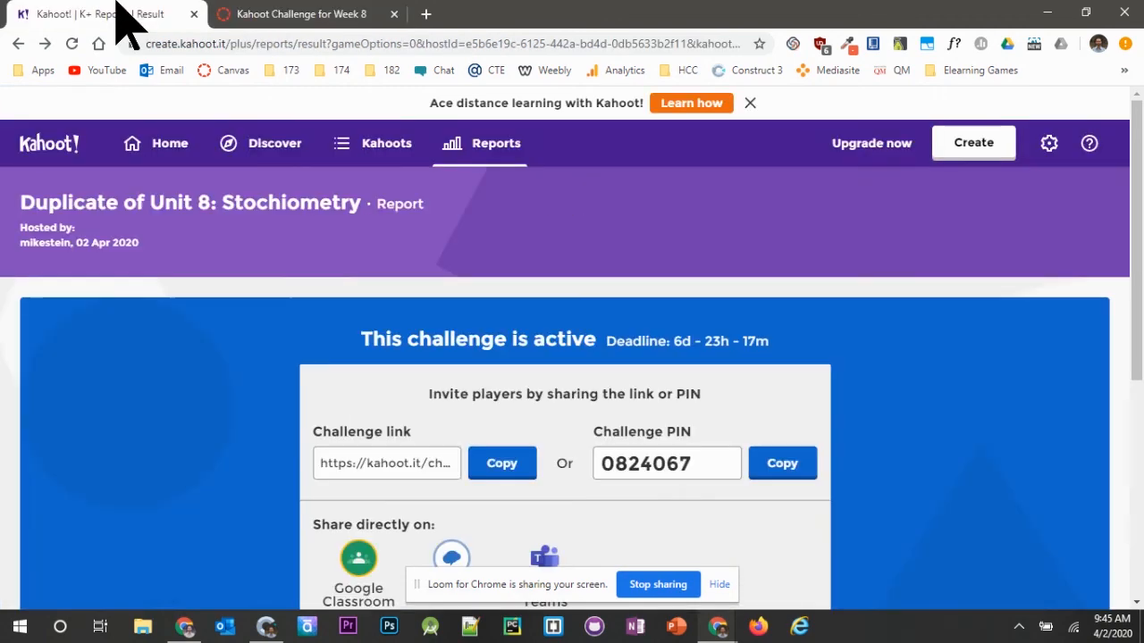
left_click(505, 174)
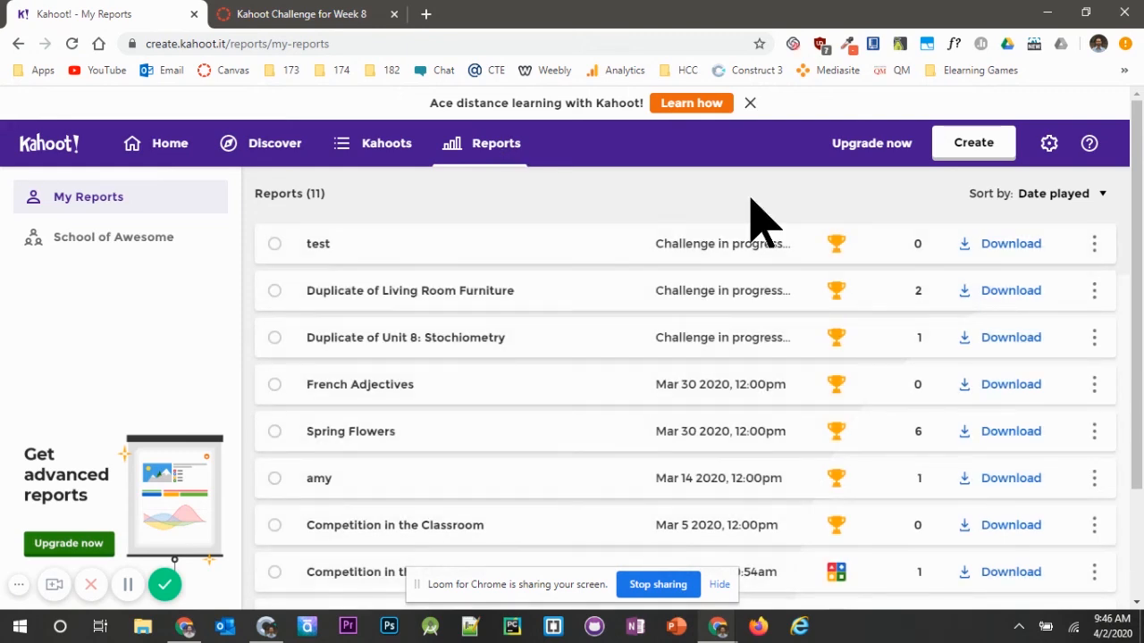
left_click(1009, 339)
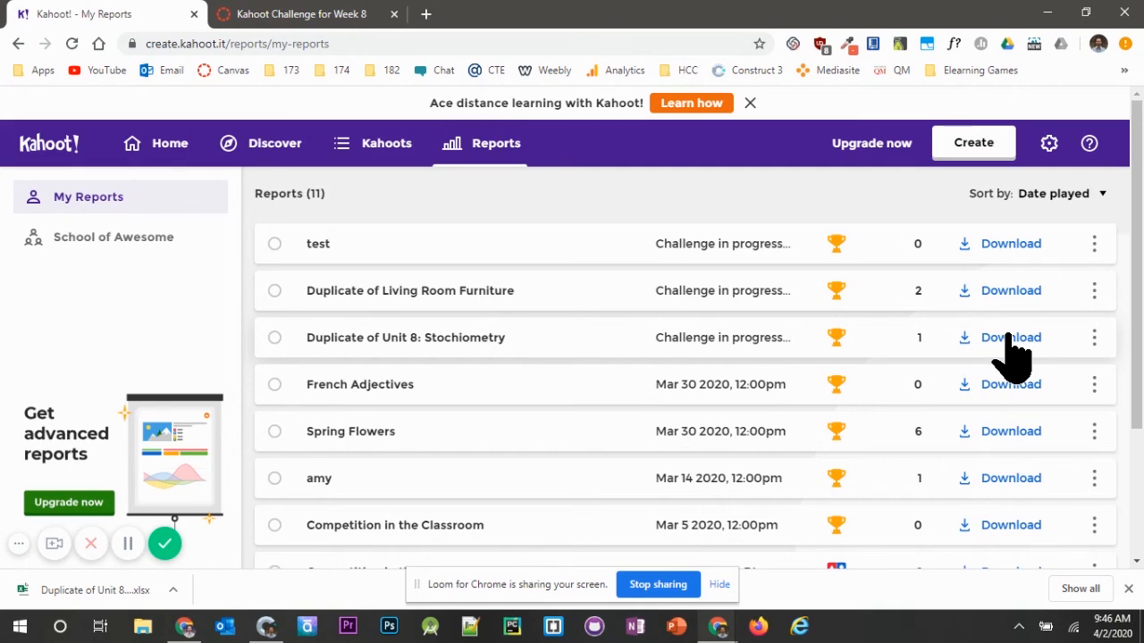
- Open the "Duplicate of Unit 8: Stochiometry" report online and examine the players' ranking, accuracy and final scores
left_click(447, 344)
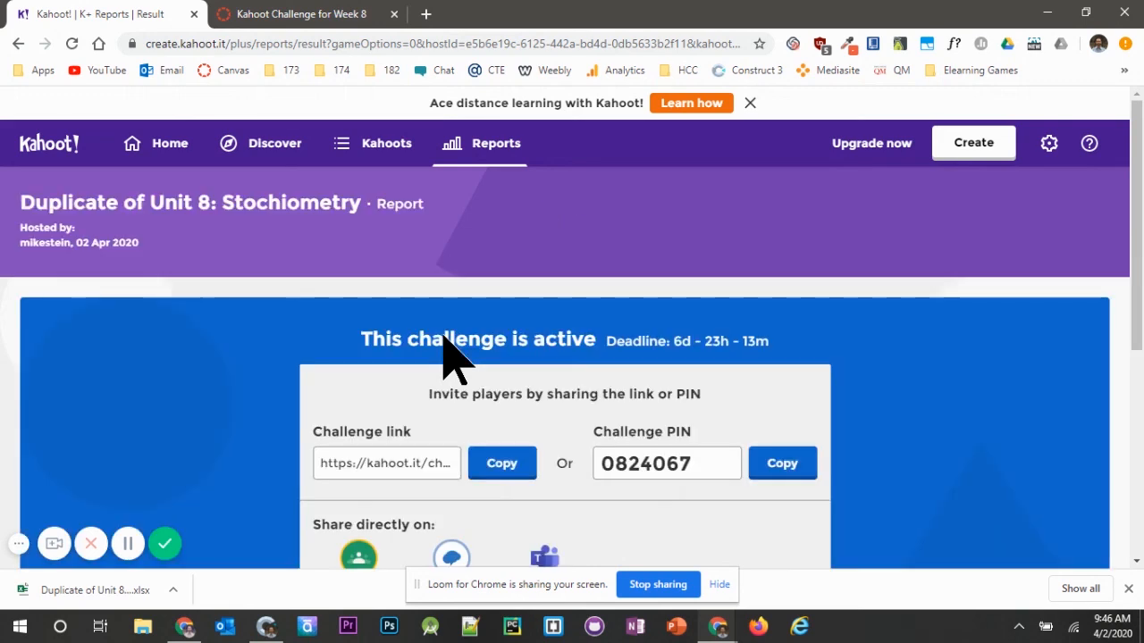
scroll(451, 357, "down", 4)
scroll(451, 357, "up", 1)
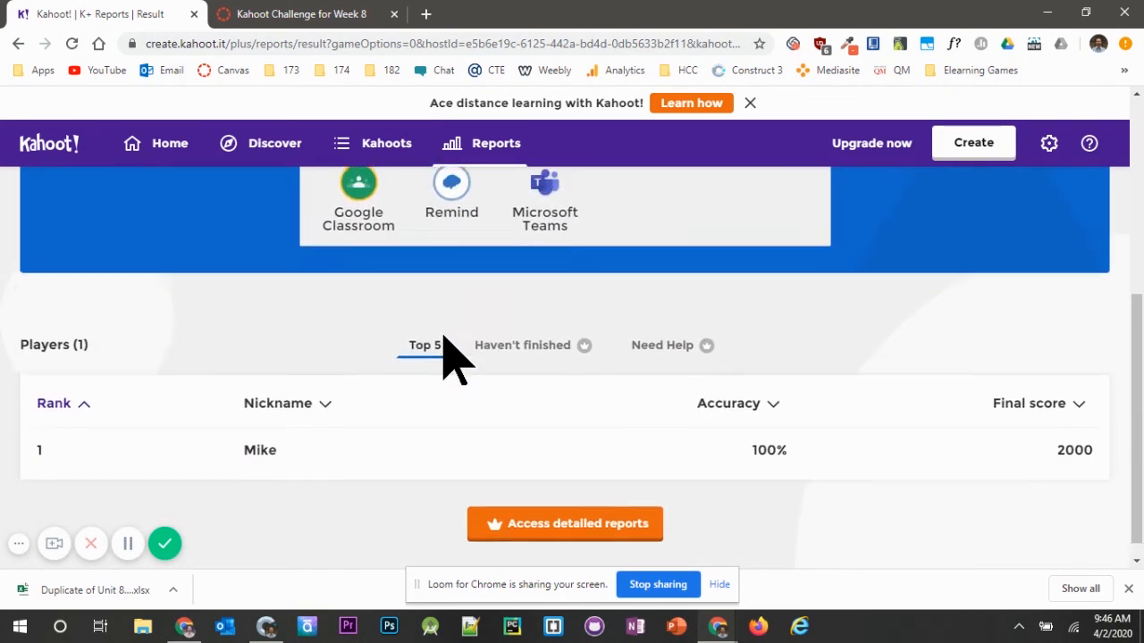
scroll(438, 341, "down", 1)
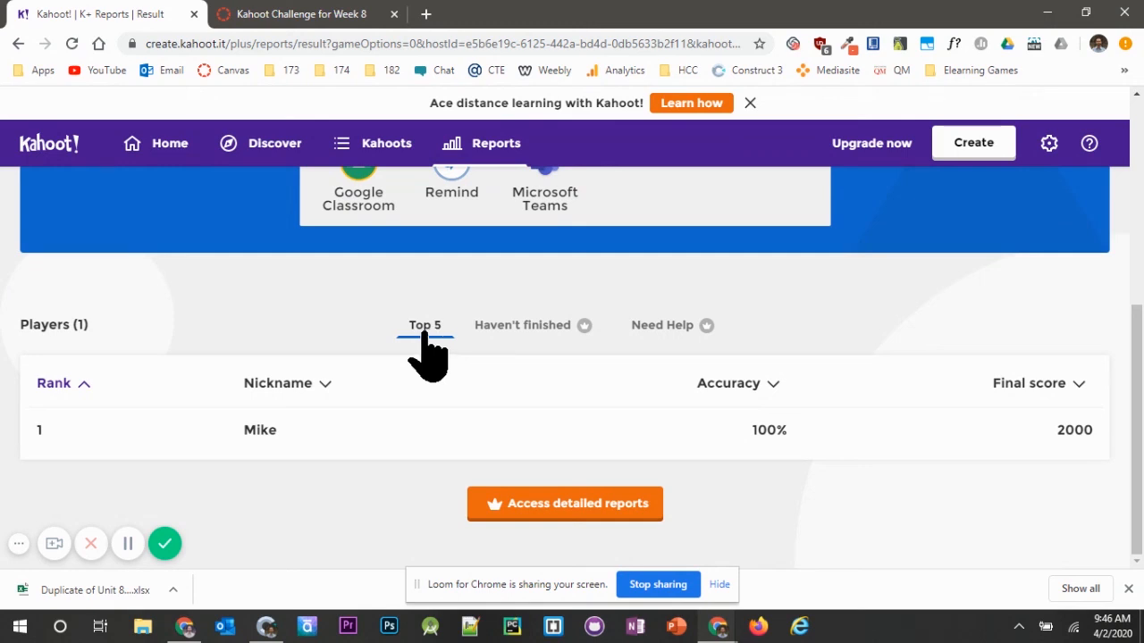
- Open the downloaded report in Excel, review its overview, and show the Final Scores sheet
left_click(94, 590)
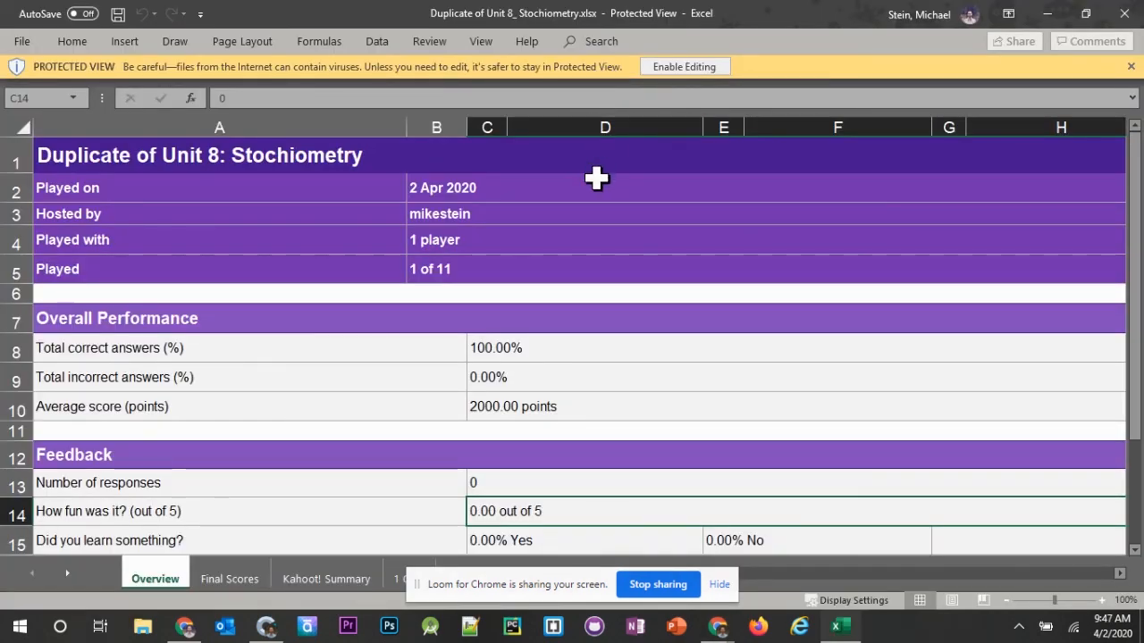
scroll(376, 402, "down", 1)
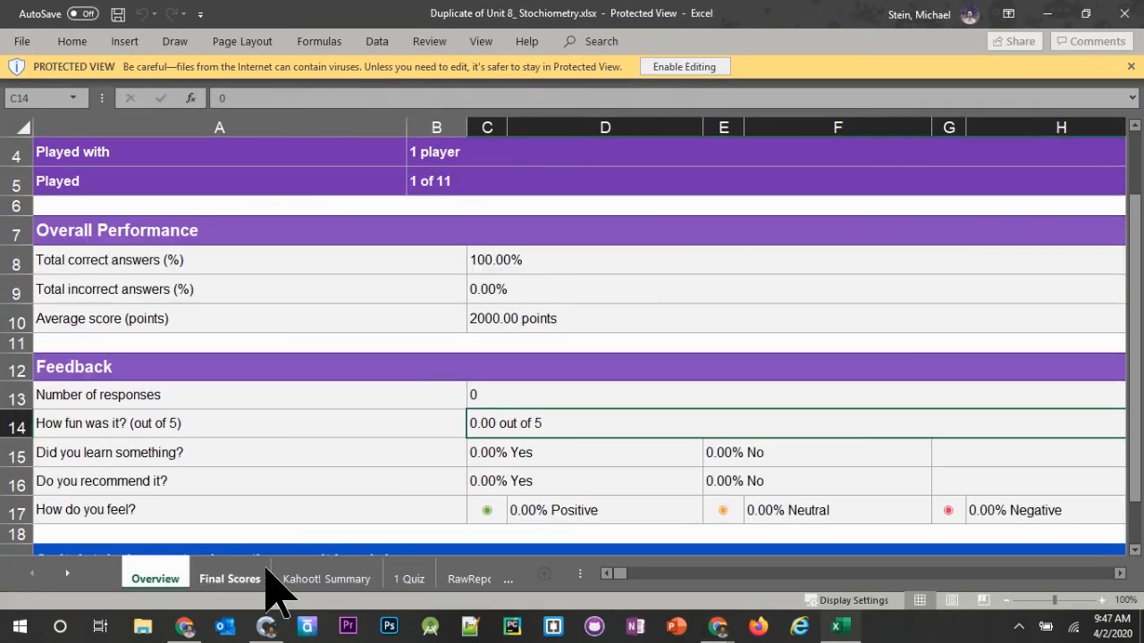
left_click(228, 579)
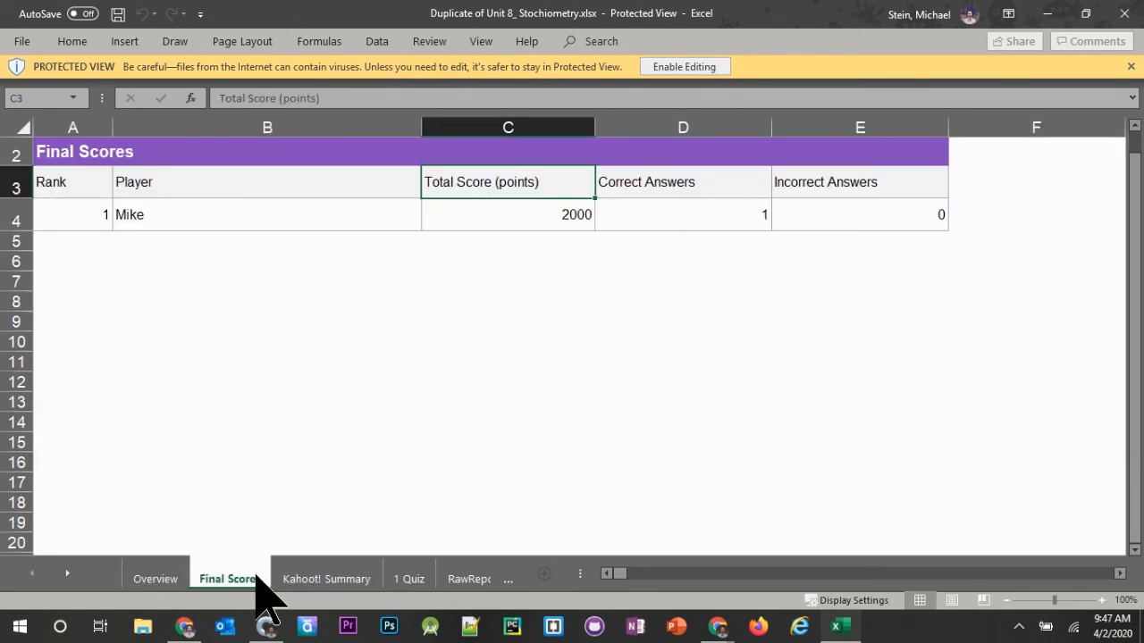